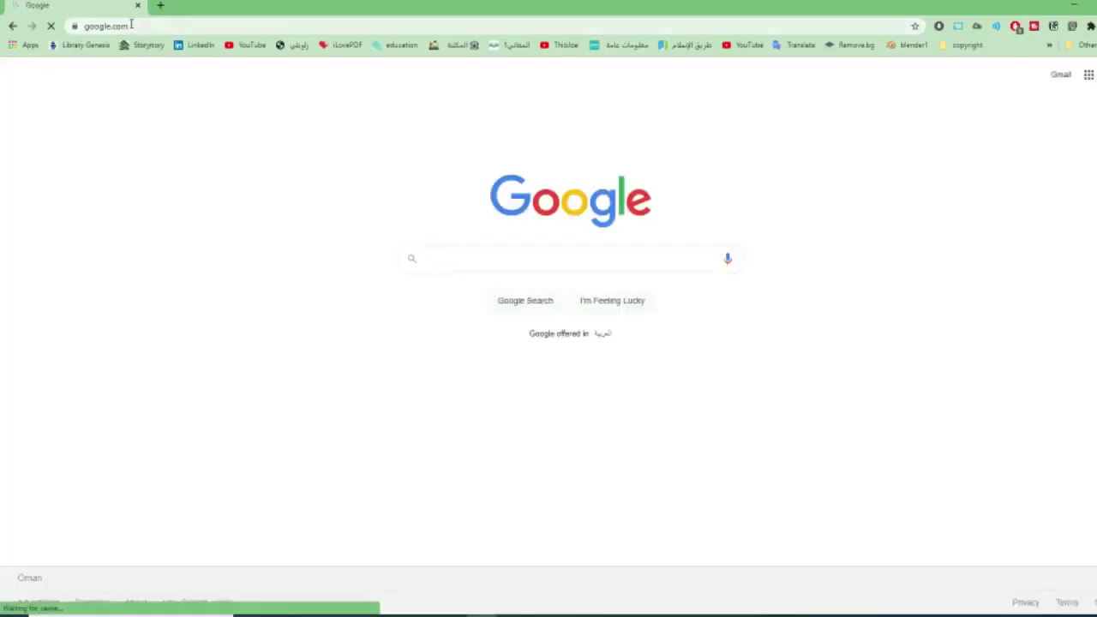
Open the Google Account page by going to google.com/account
left_click(135, 26)
left_click_drag(135, 26, 136, 25)
key("End")
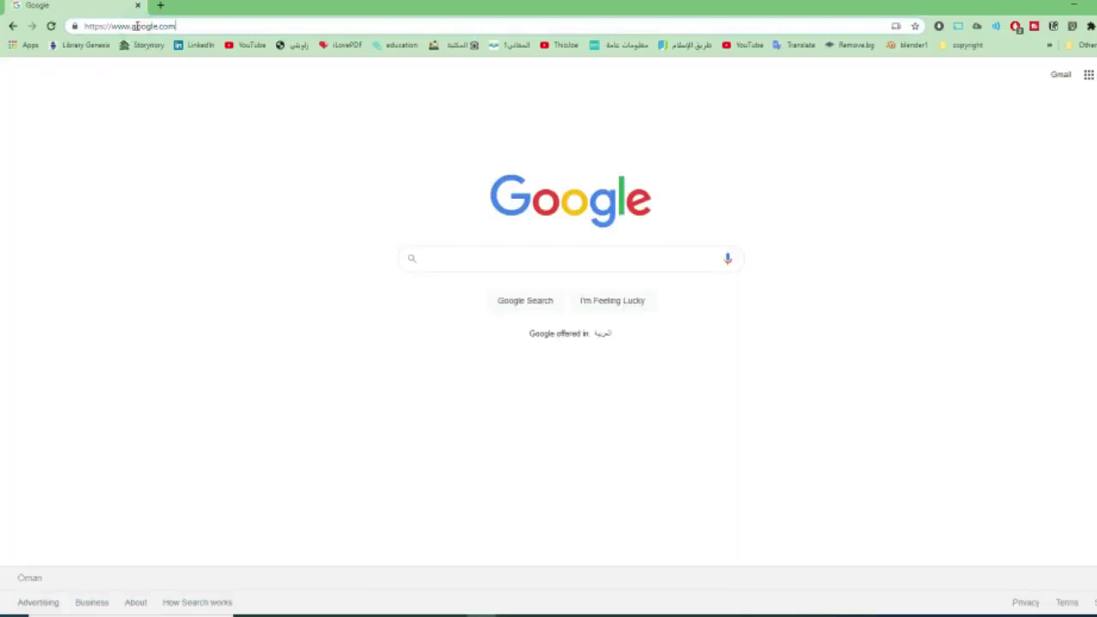
type("/account")
key("Return")
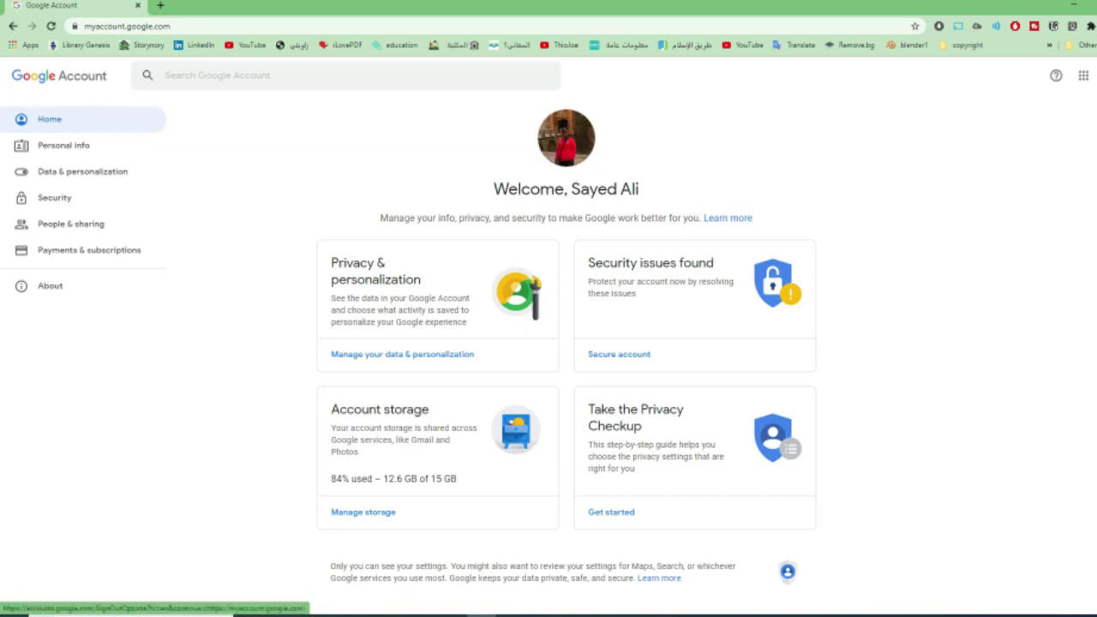
Start adding another account from the Google profile account list
left_click(1096, 75)
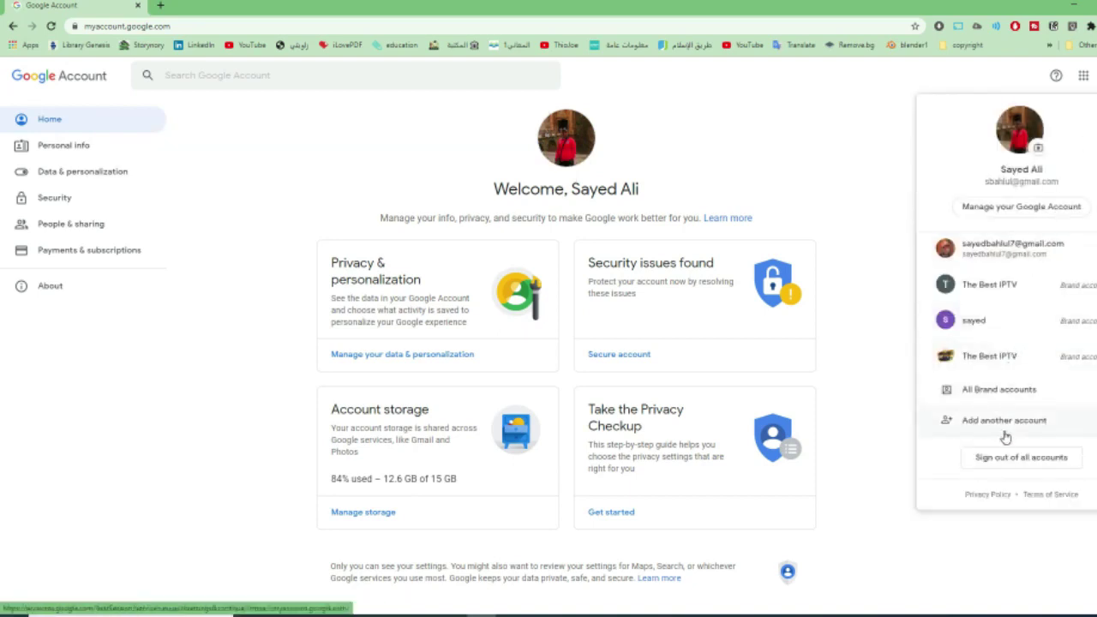
left_click(1001, 423)
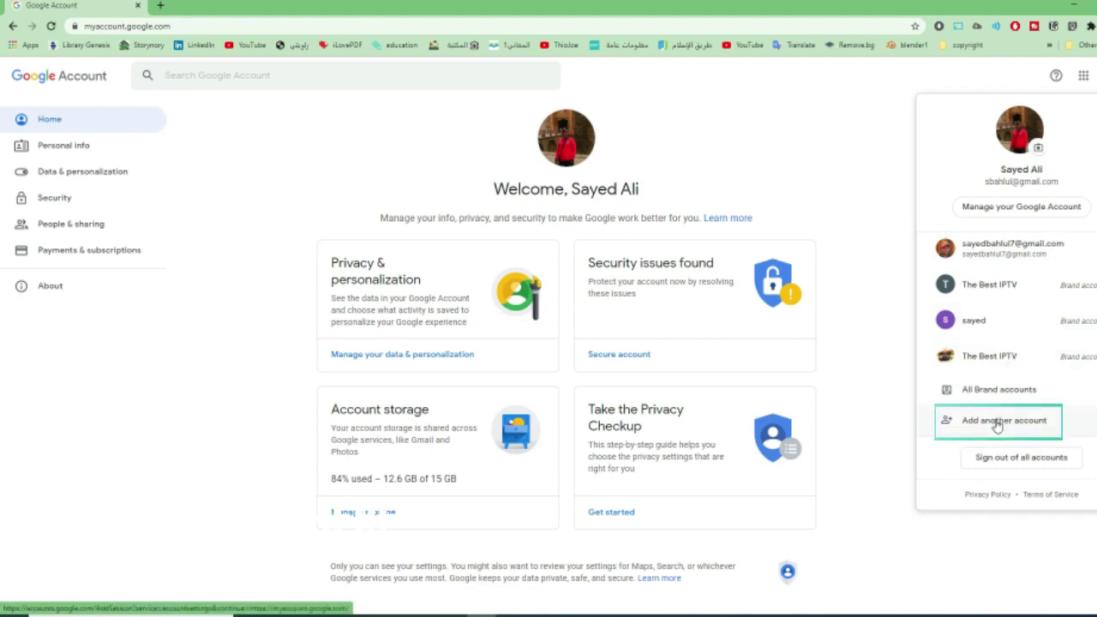
left_click(999, 420)
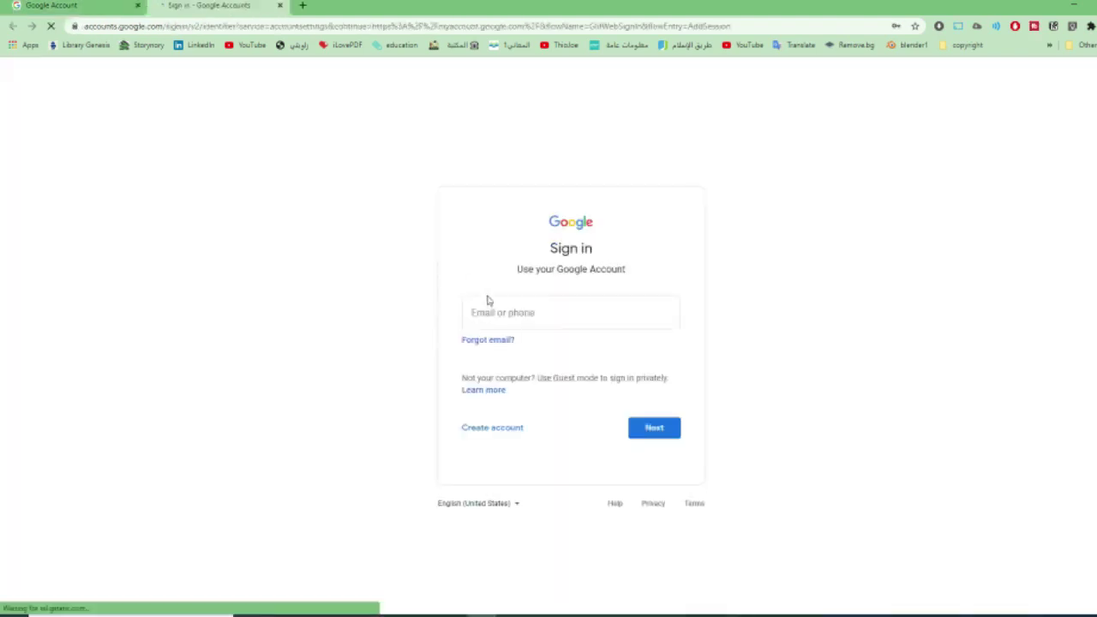
Sign in to the second saved Google account with its e-mail address and the saved account password
left_click(534, 318)
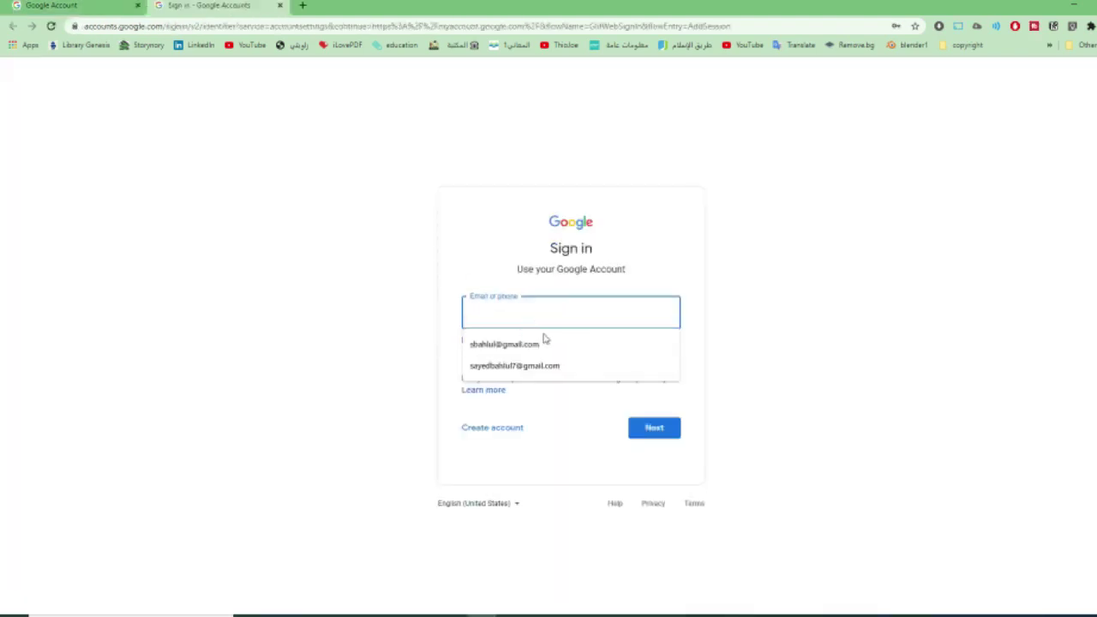
left_click(556, 366)
left_click(654, 429)
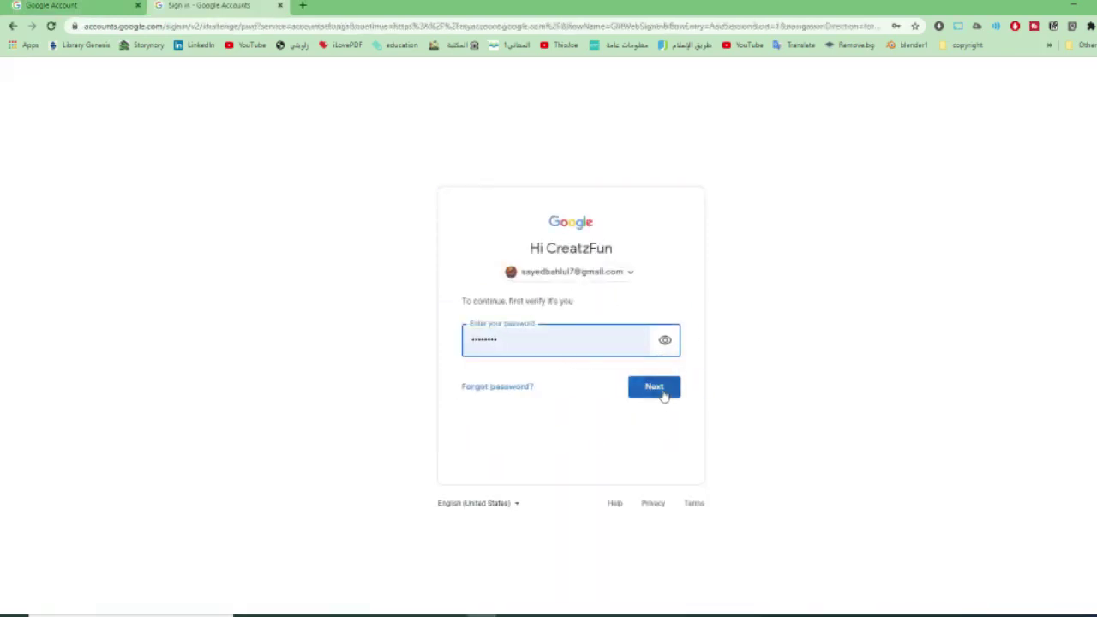
left_click(654, 390)
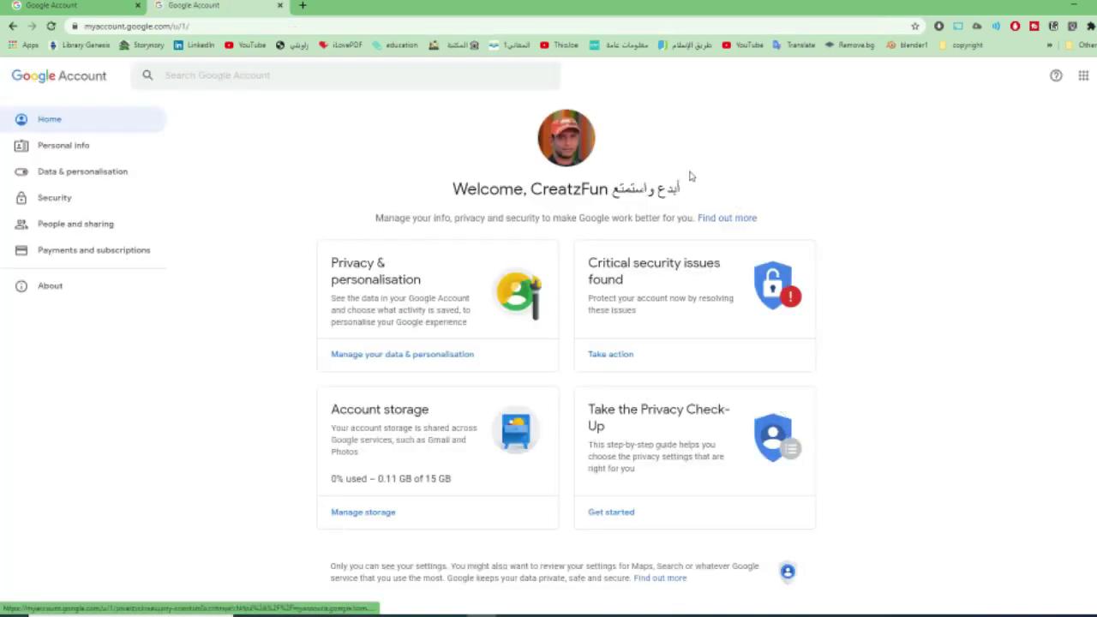
left_click_drag(437, 192, 818, 196)
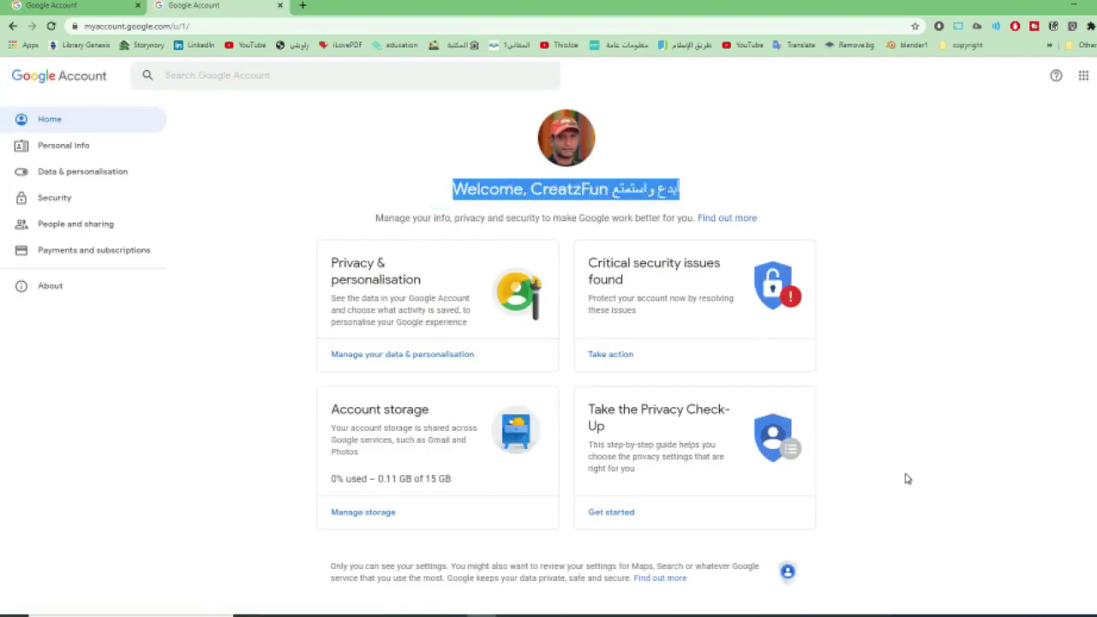
left_click(730, 186)
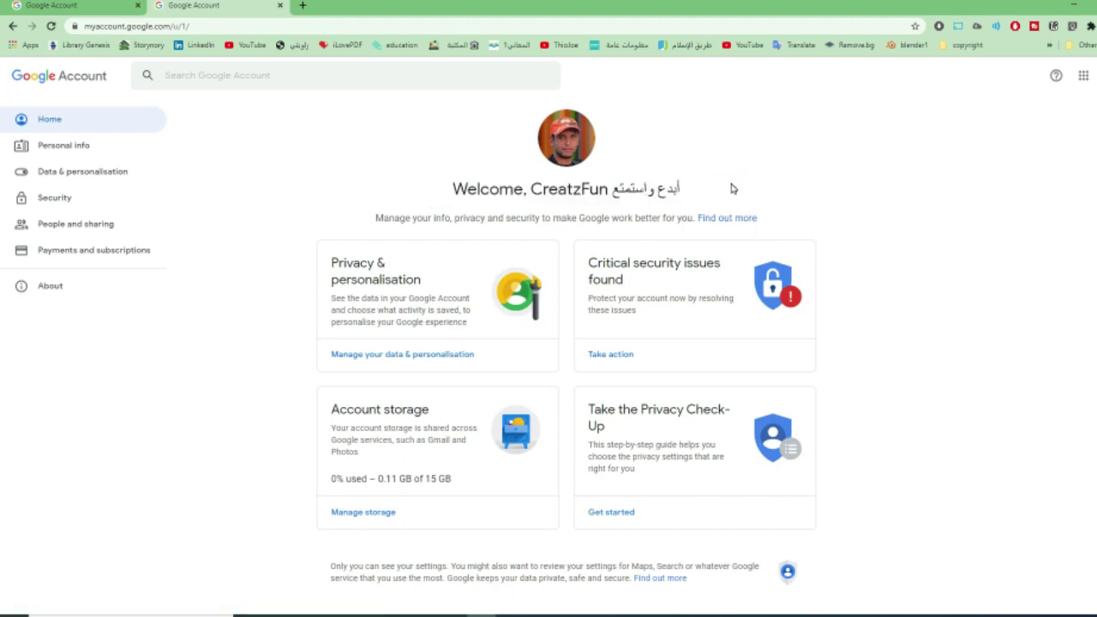
Open the account's Download your data page from the Data & personalisation settings
left_click(85, 180)
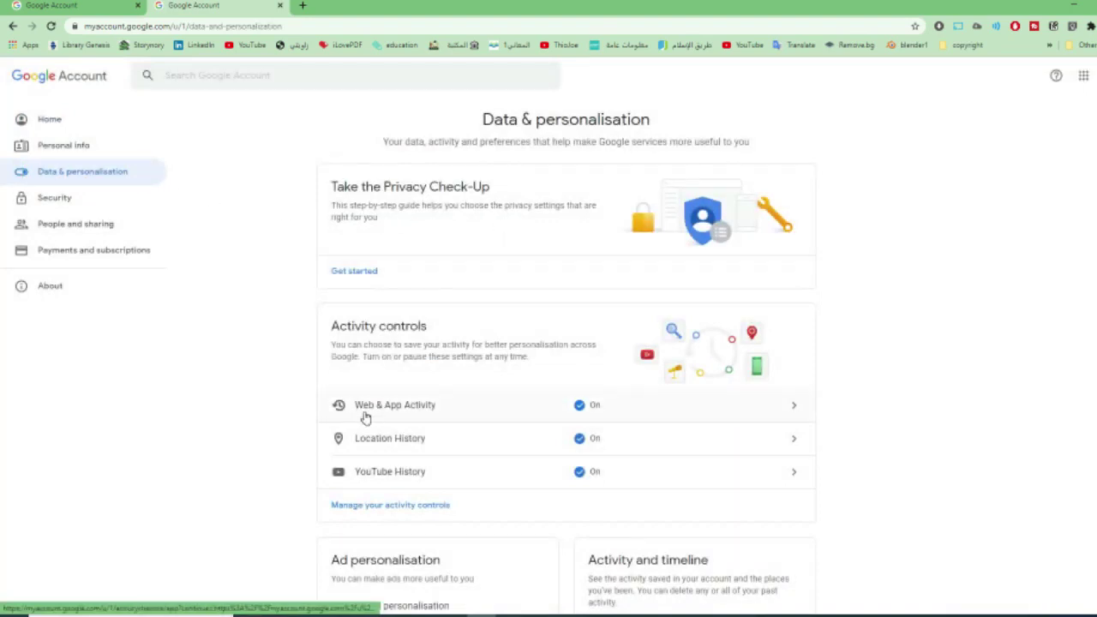
scroll(385, 443, "down", 3)
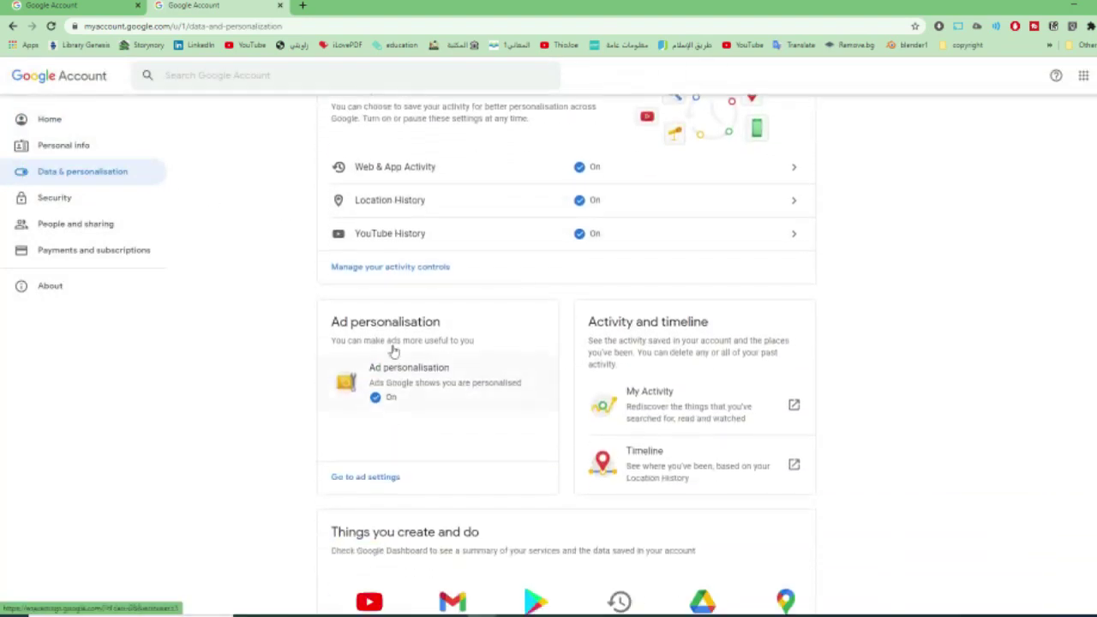
scroll(404, 248, "down", 4)
scroll(407, 276, "down", 4)
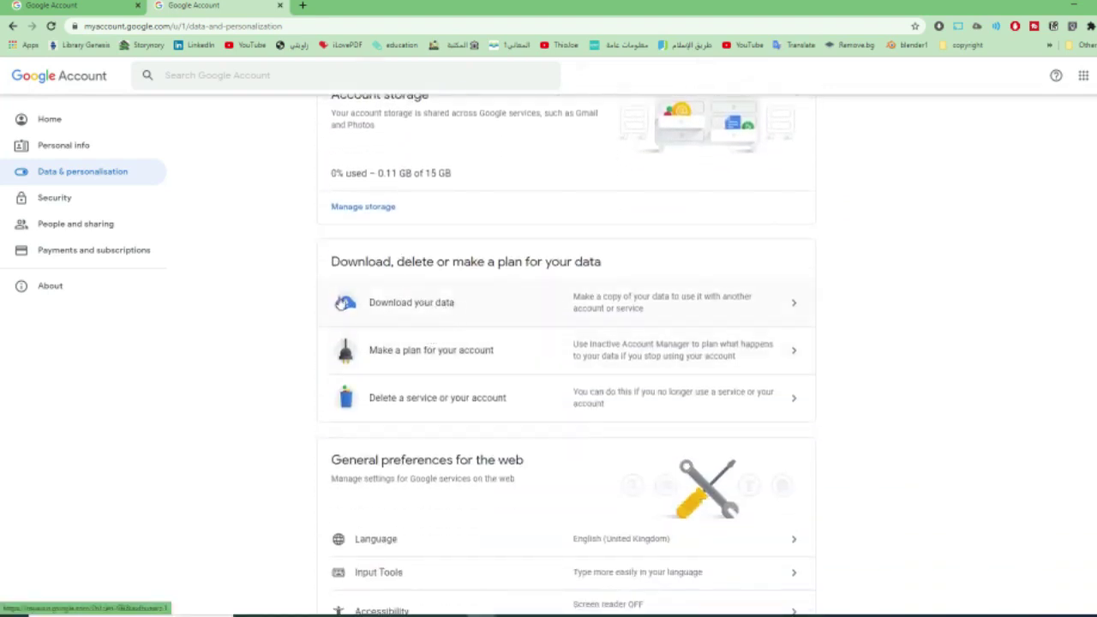
left_click(426, 317)
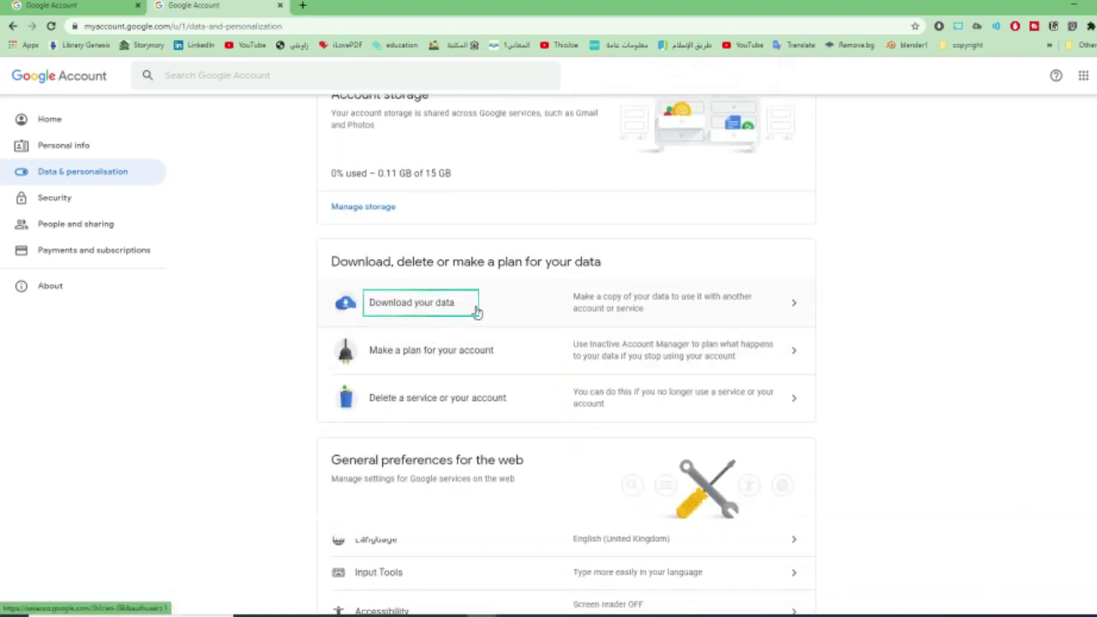
scroll(476, 315, "up", 1)
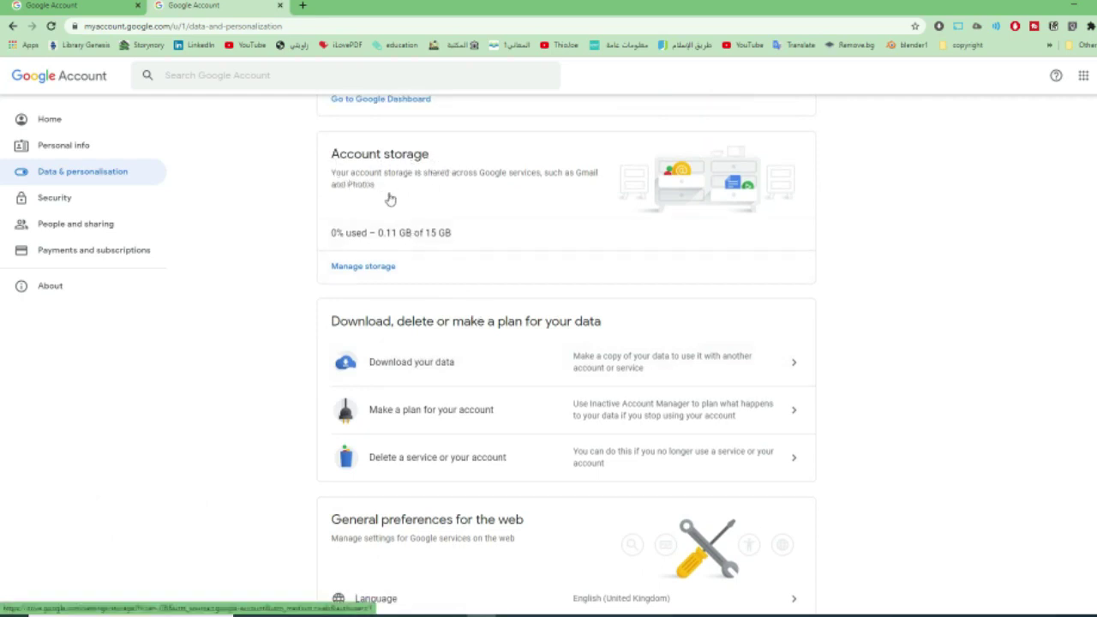
left_click_drag(457, 236, 392, 238)
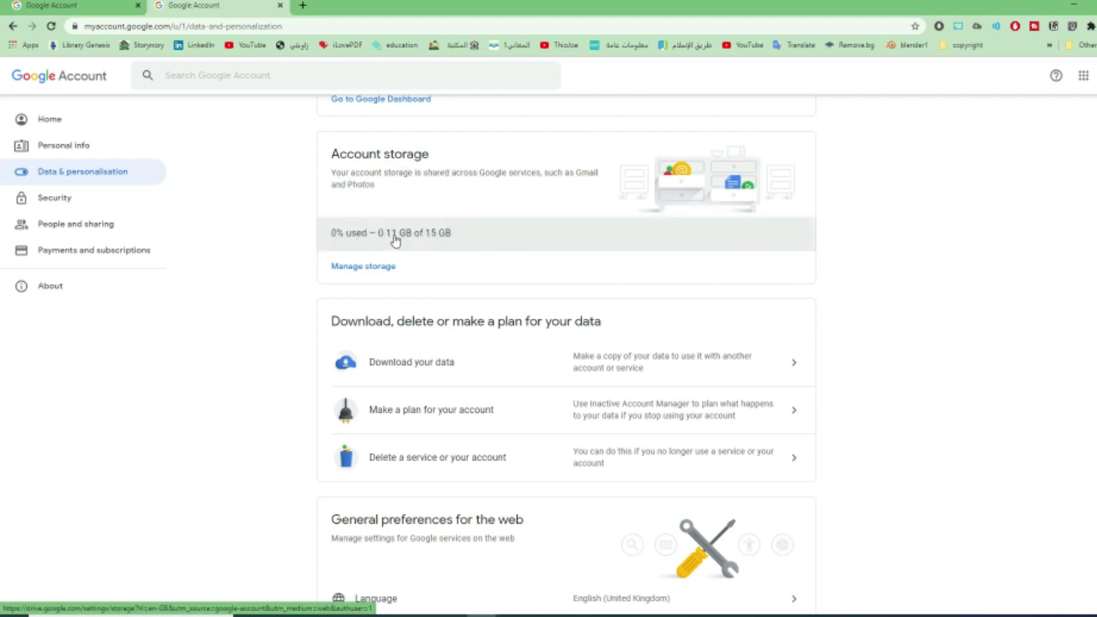
left_click(445, 237)
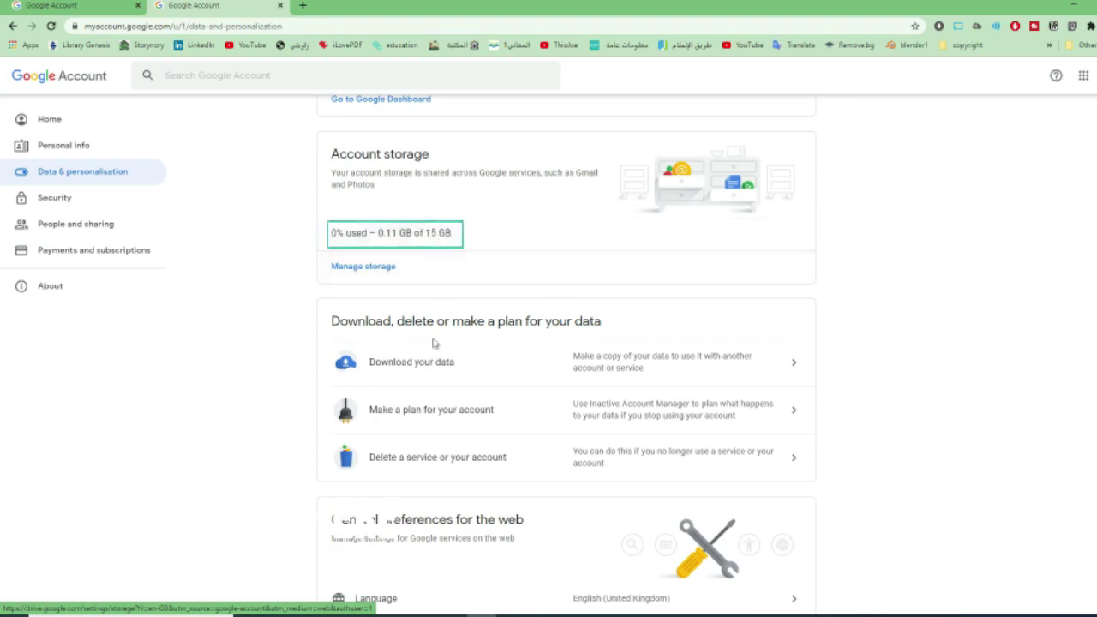
left_click(433, 368)
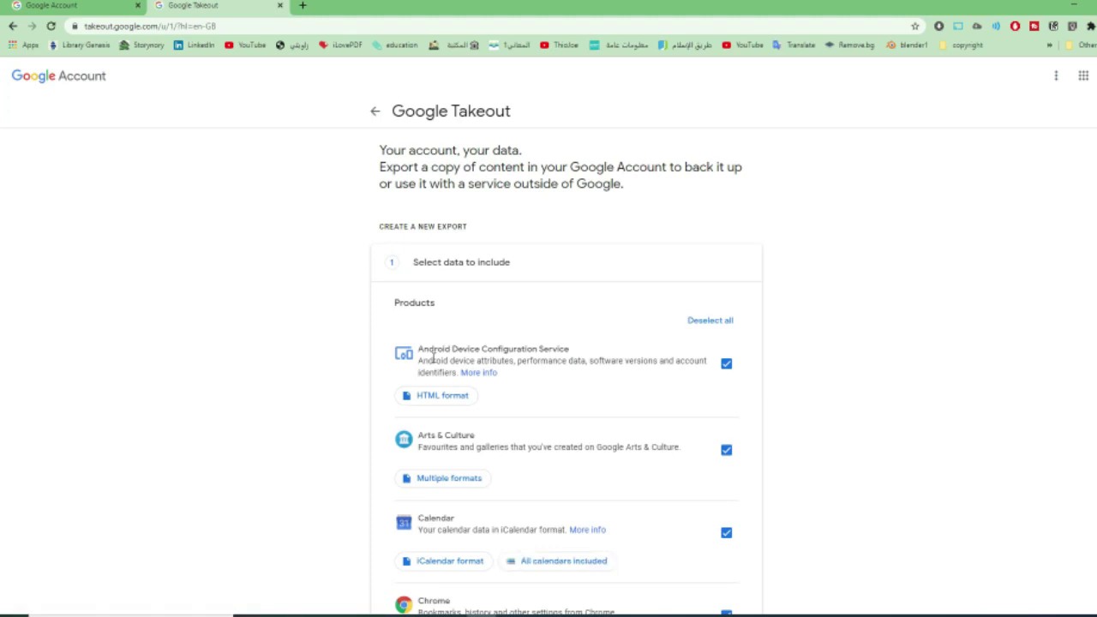
Review the full list of Google products whose data can be included in the Takeout export
scroll(337, 339, "down", 1)
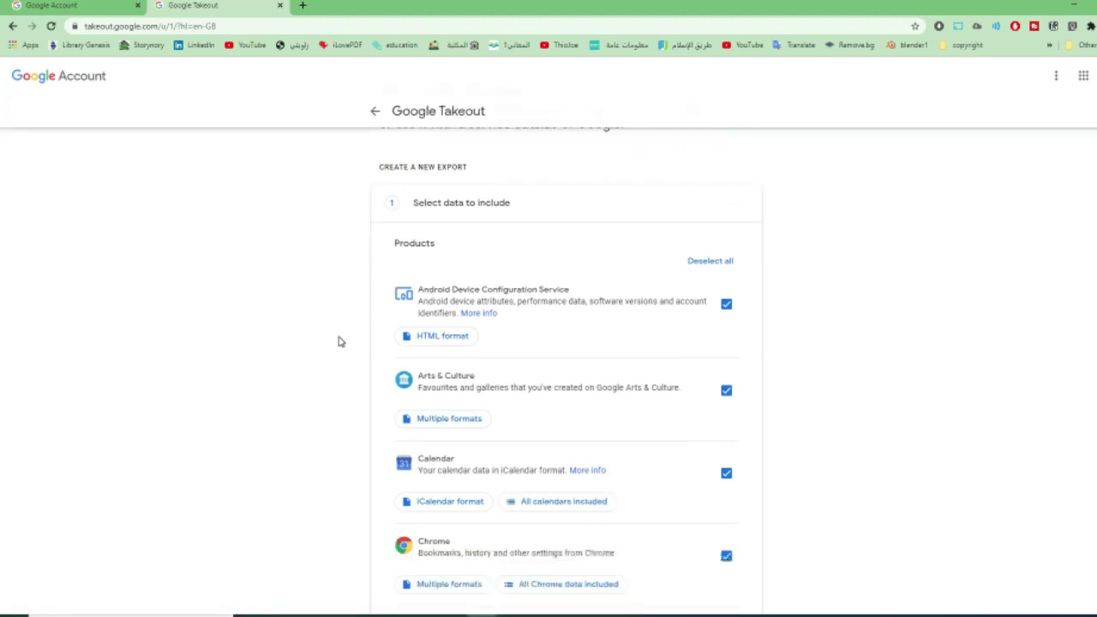
scroll(900, 426, "down", 4)
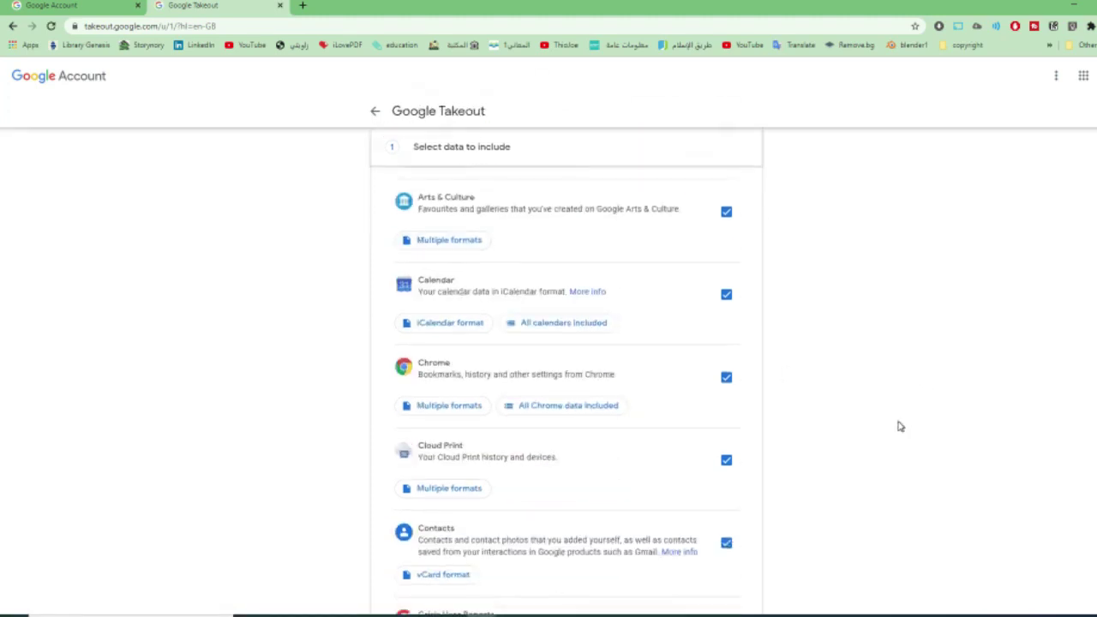
scroll(900, 426, "down", 12)
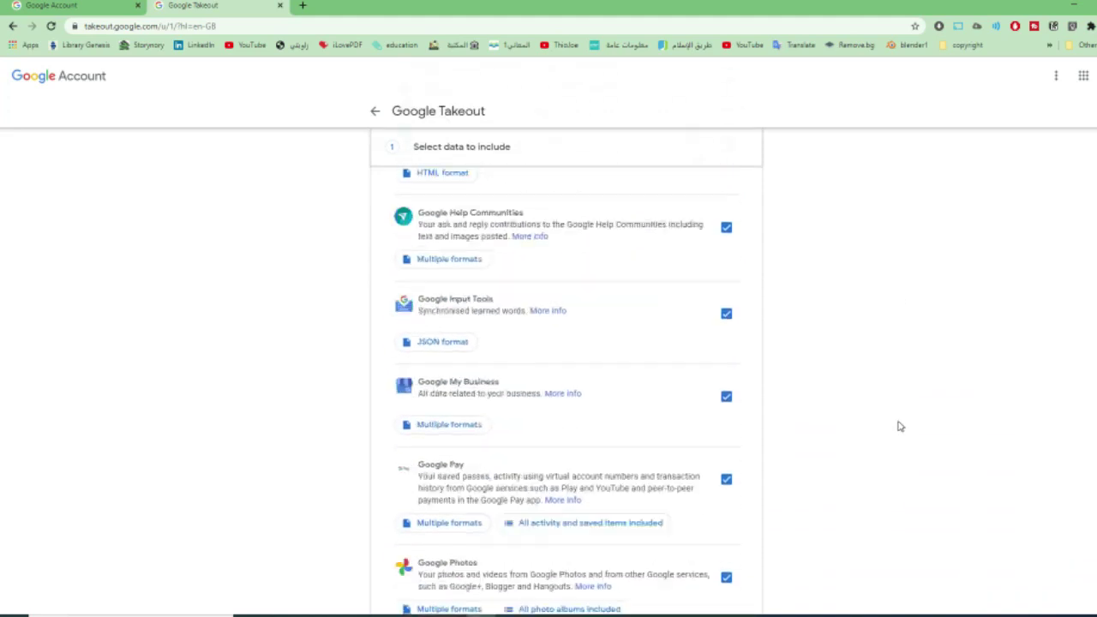
scroll(900, 426, "down", 4)
scroll(900, 426, "down", 2)
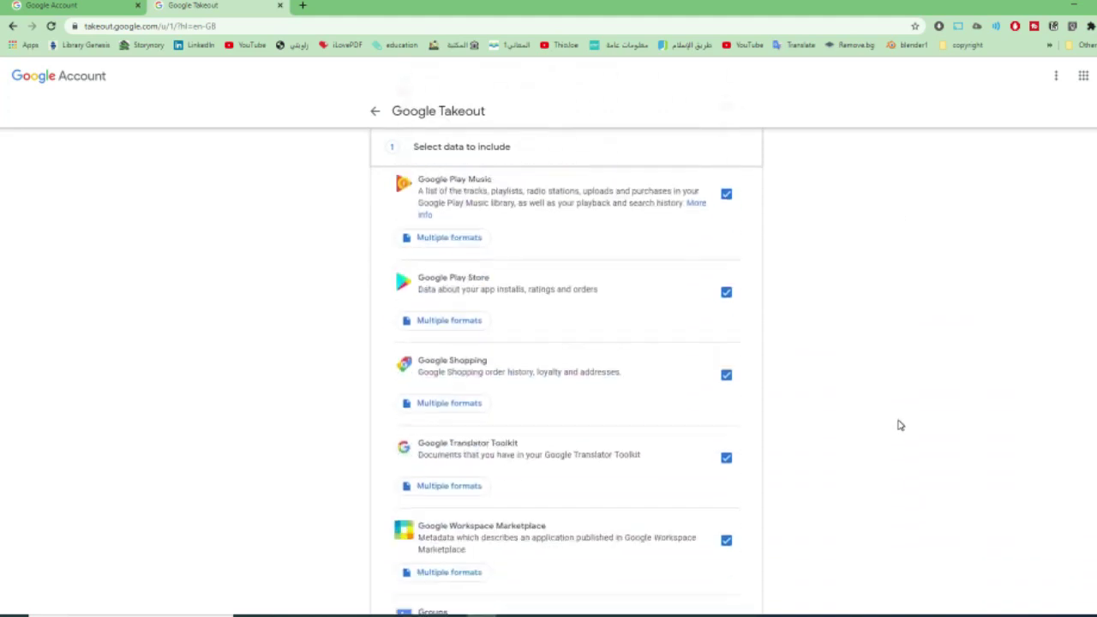
scroll(443, 185, "down", 1)
scroll(454, 240, "down", 3)
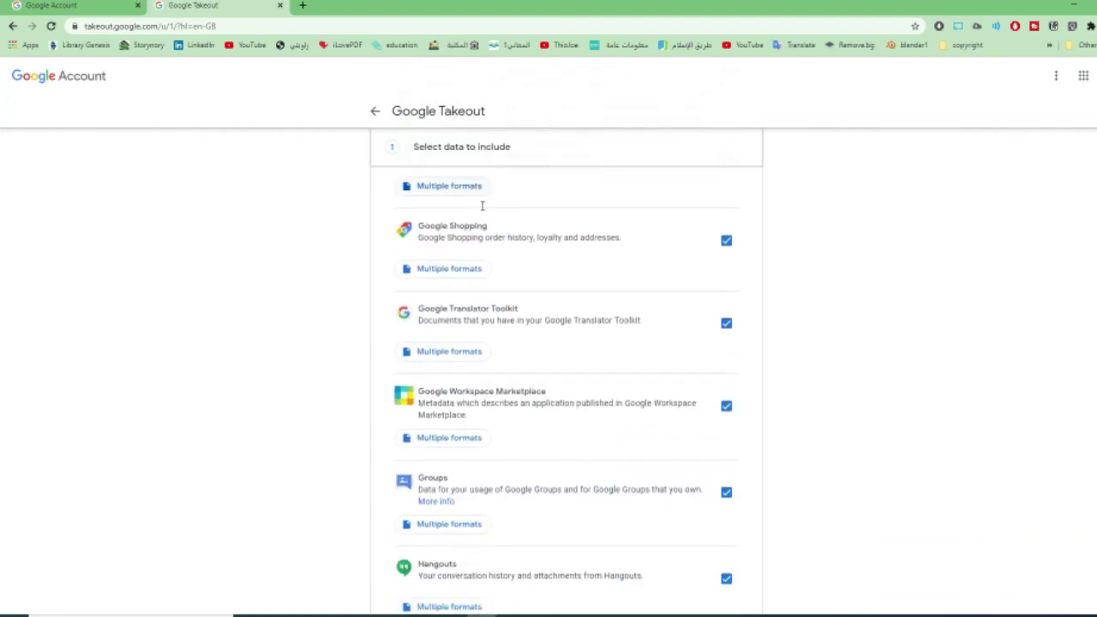
scroll(460, 295, "down", 4)
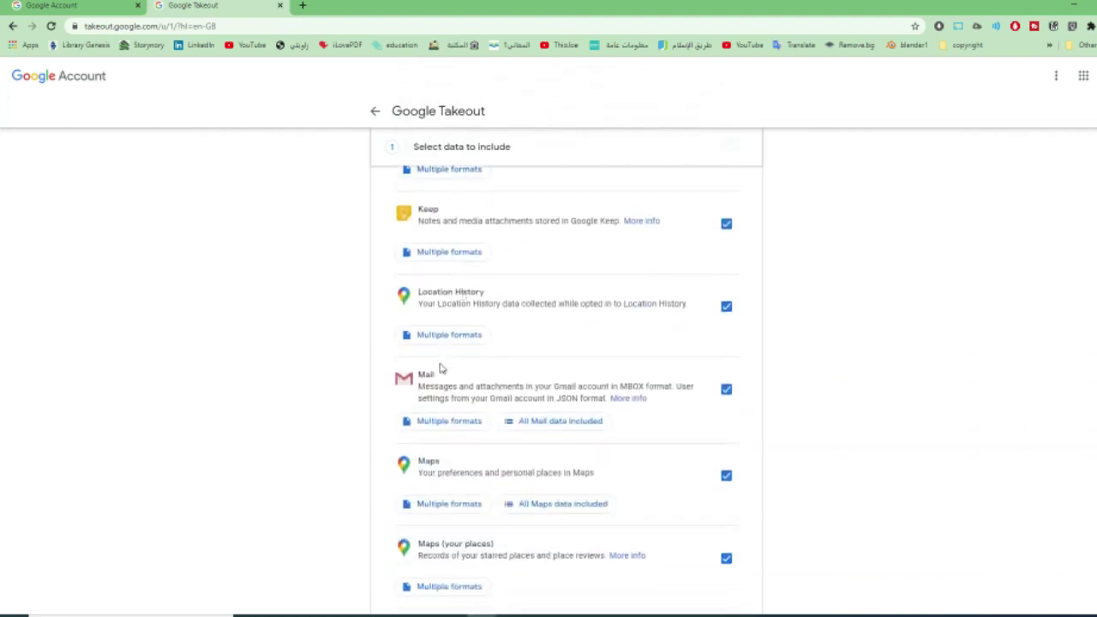
scroll(459, 378, "down", 7)
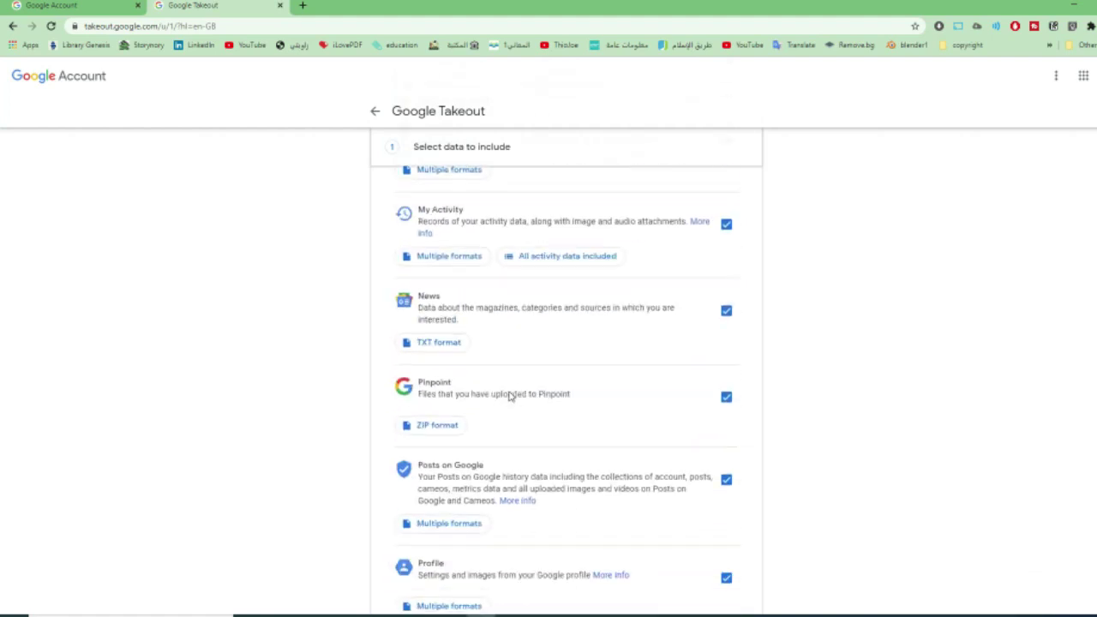
scroll(509, 396, "down", 7)
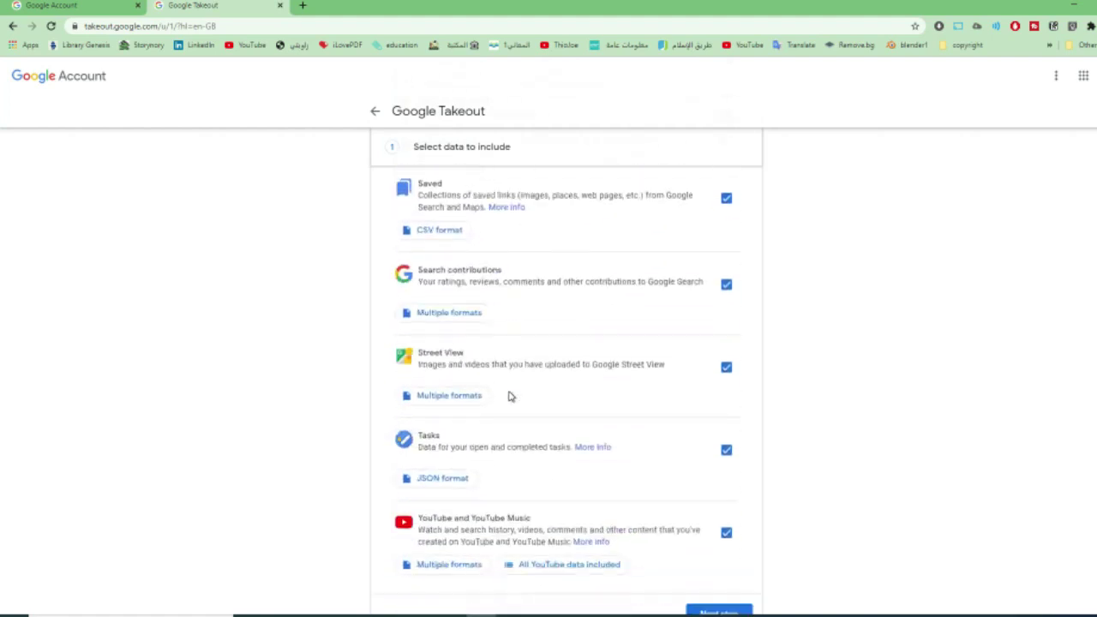
scroll(509, 396, "down", 1)
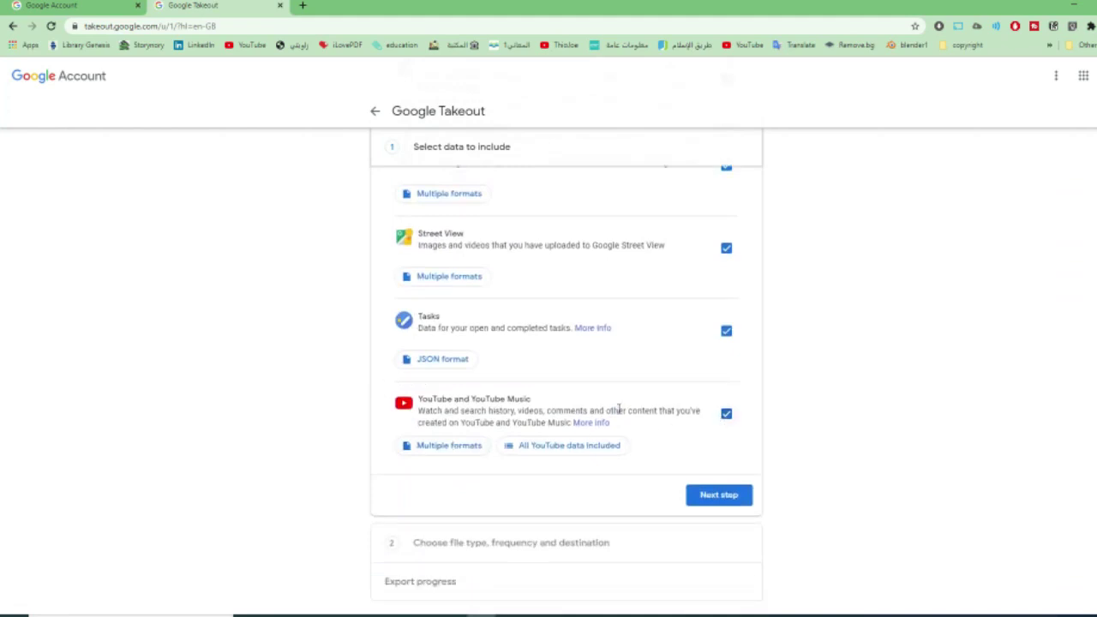
scroll(660, 406, "up", 20)
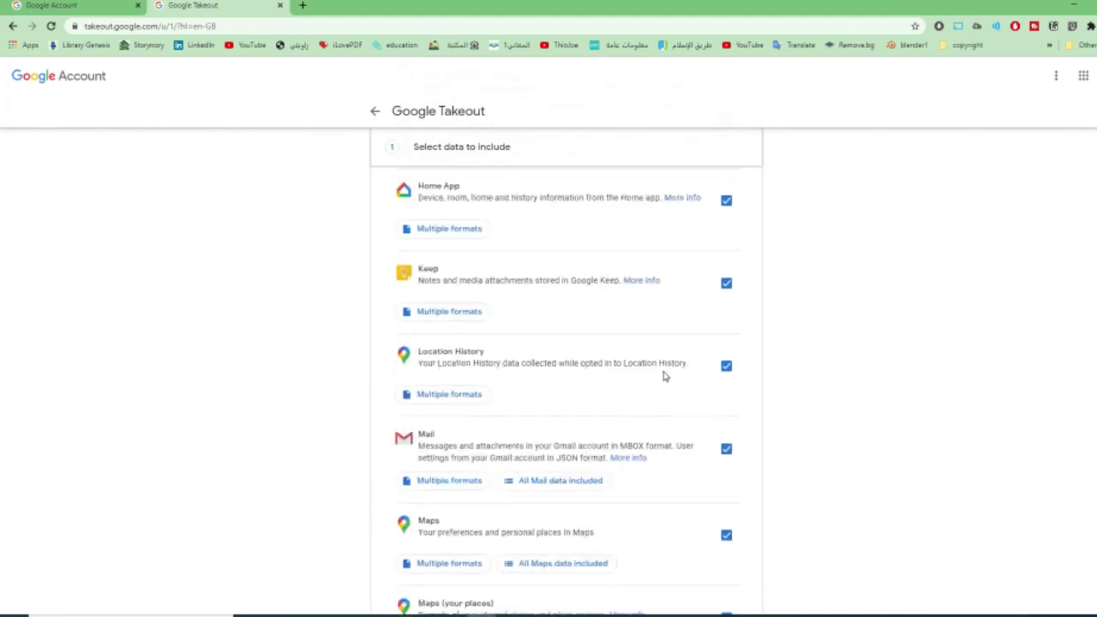
scroll(665, 376, "up", 15)
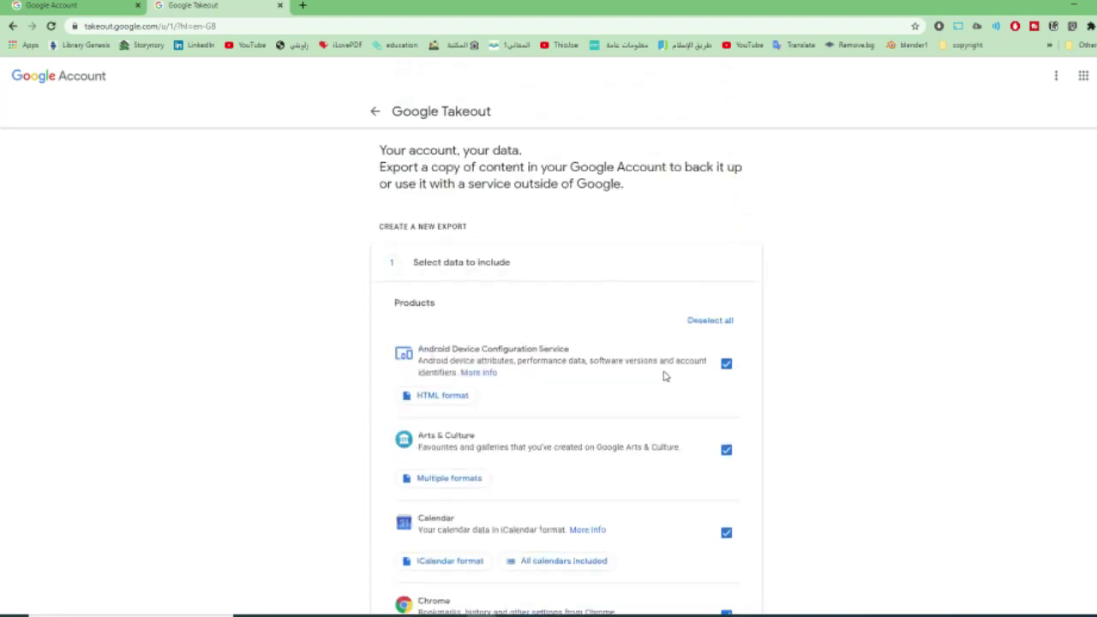
Deselect all products, include only YouTube and YouTube Music in the export, and proceed to the file type, frequency and destination settings
left_click(717, 320)
scroll(735, 428, "down", 6)
scroll(735, 435, "down", 20)
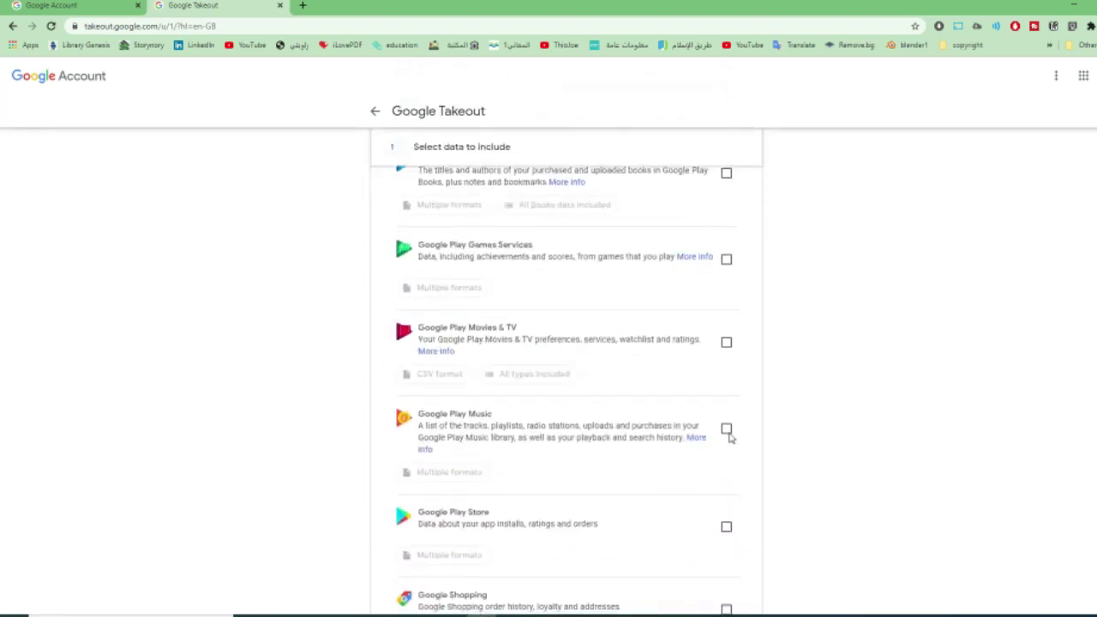
scroll(722, 466, "down", 15)
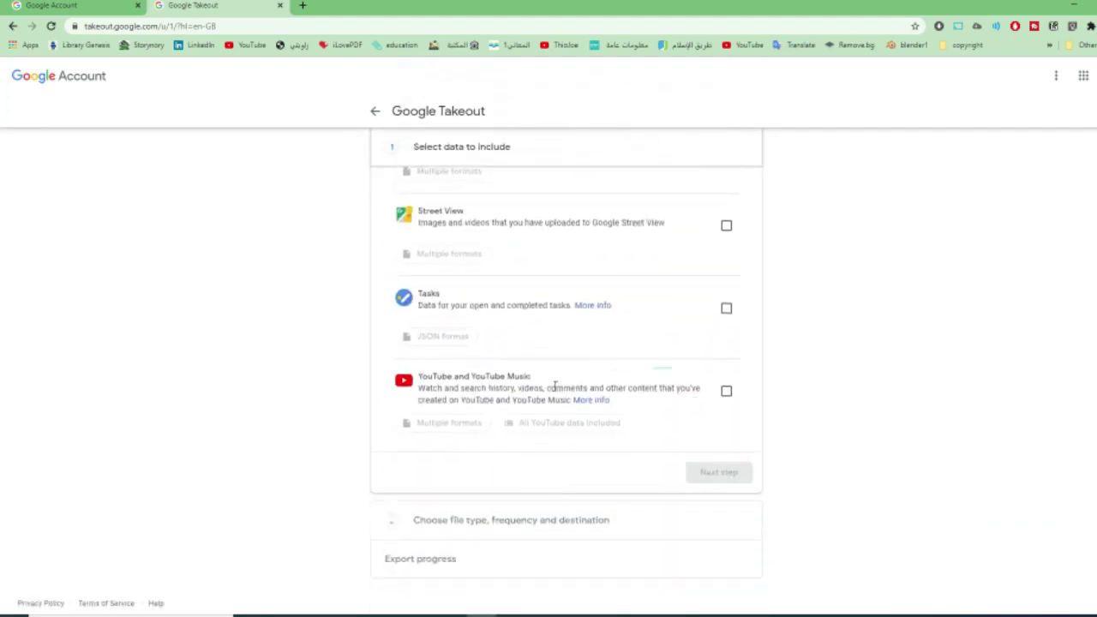
left_click(726, 391)
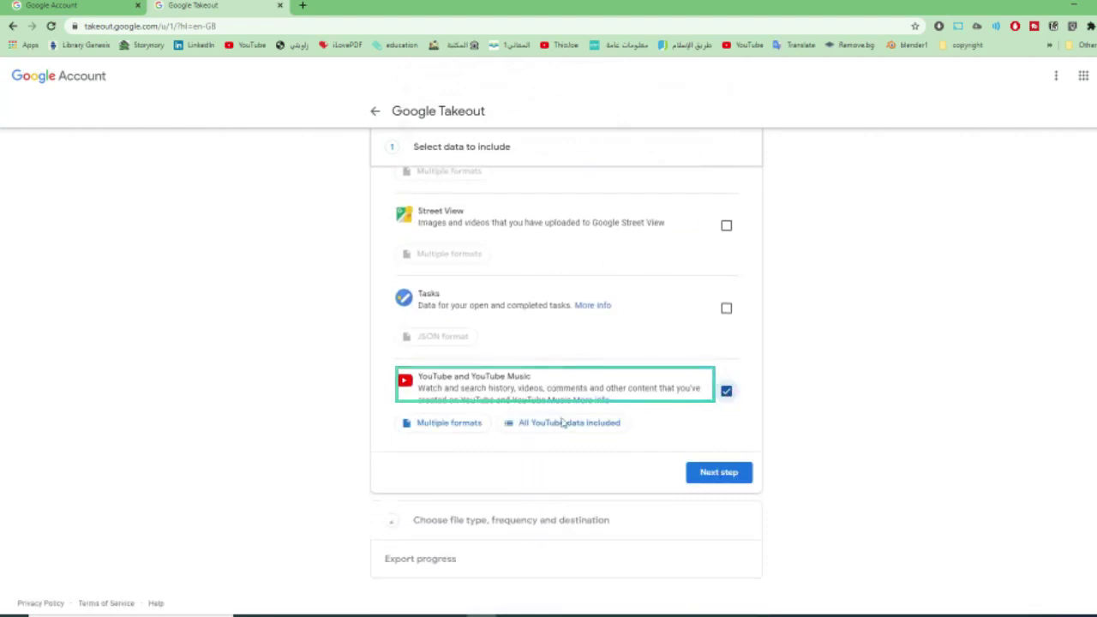
left_click(717, 473)
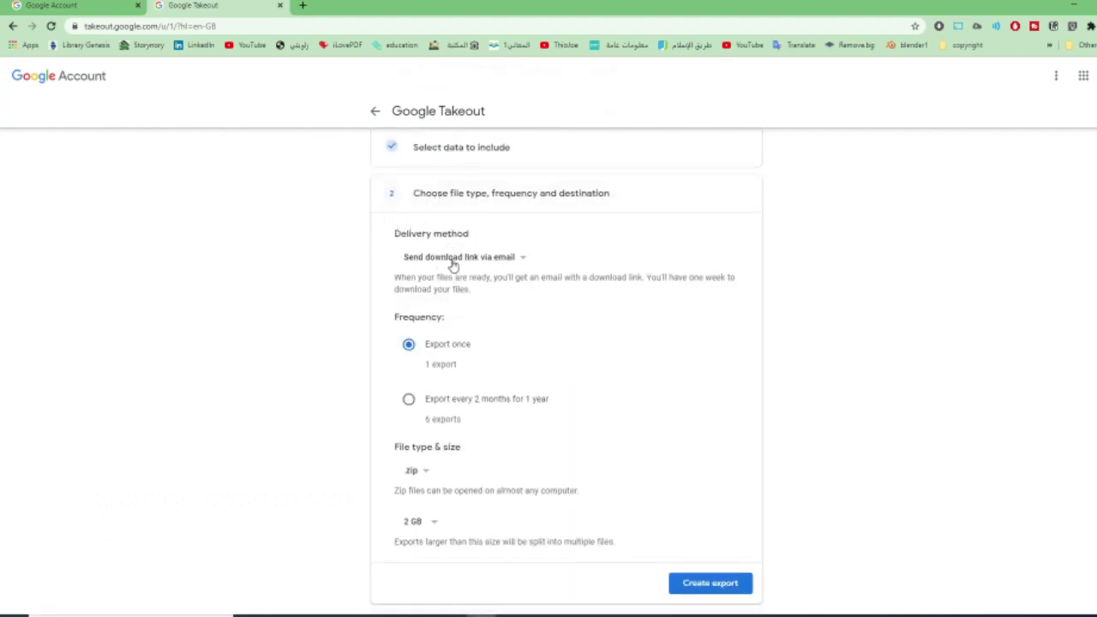
Set the export's delivery method to Add to Drive
left_click(514, 258)
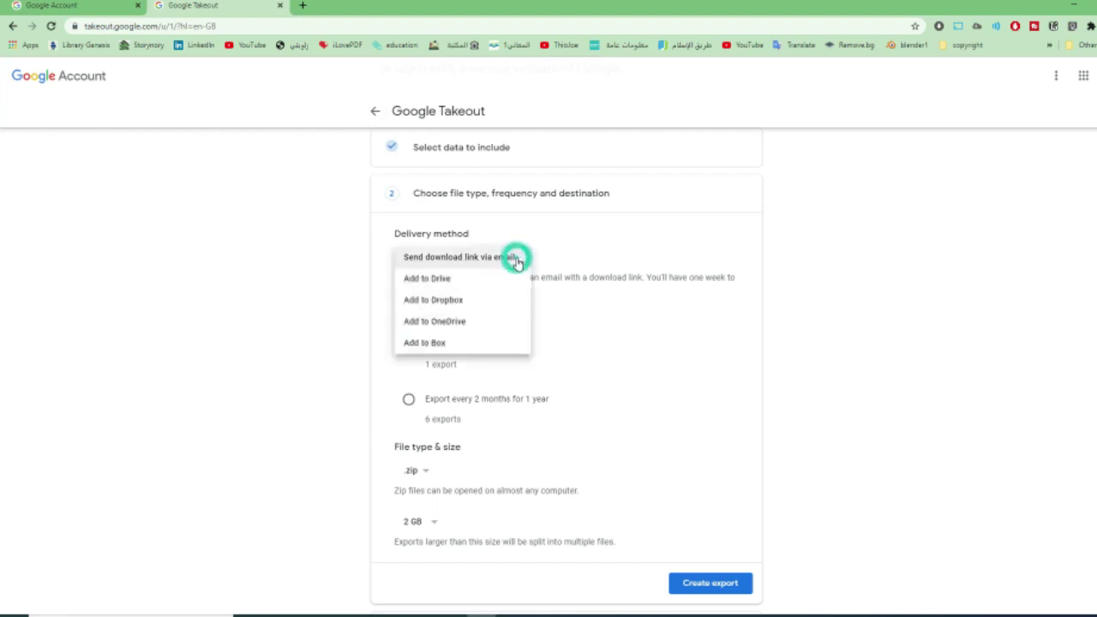
left_click(440, 286)
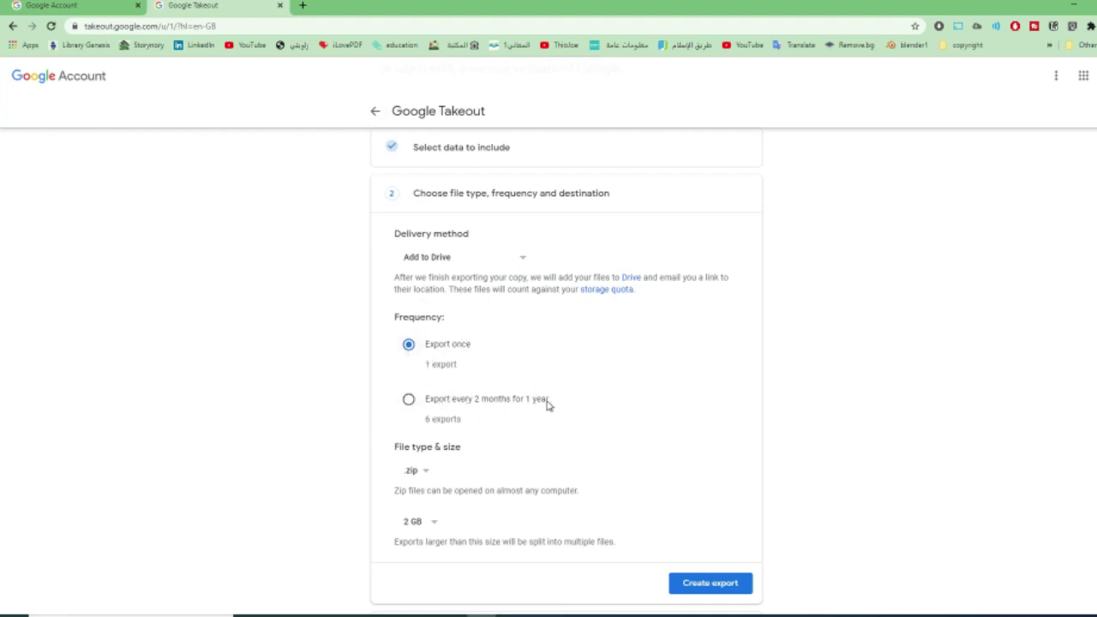
Set the maximum size of the .zip export files to 1 GB and create the export
left_click(425, 474)
left_click(429, 474)
scroll(638, 448, "down", 2)
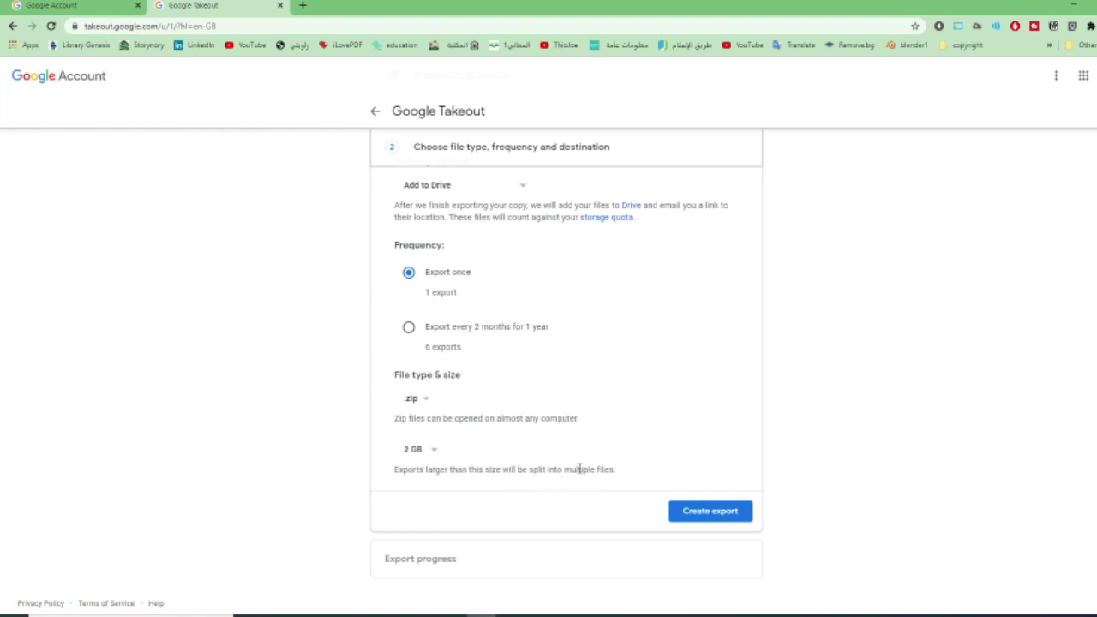
left_click_drag(620, 470, 420, 467)
left_click(433, 450)
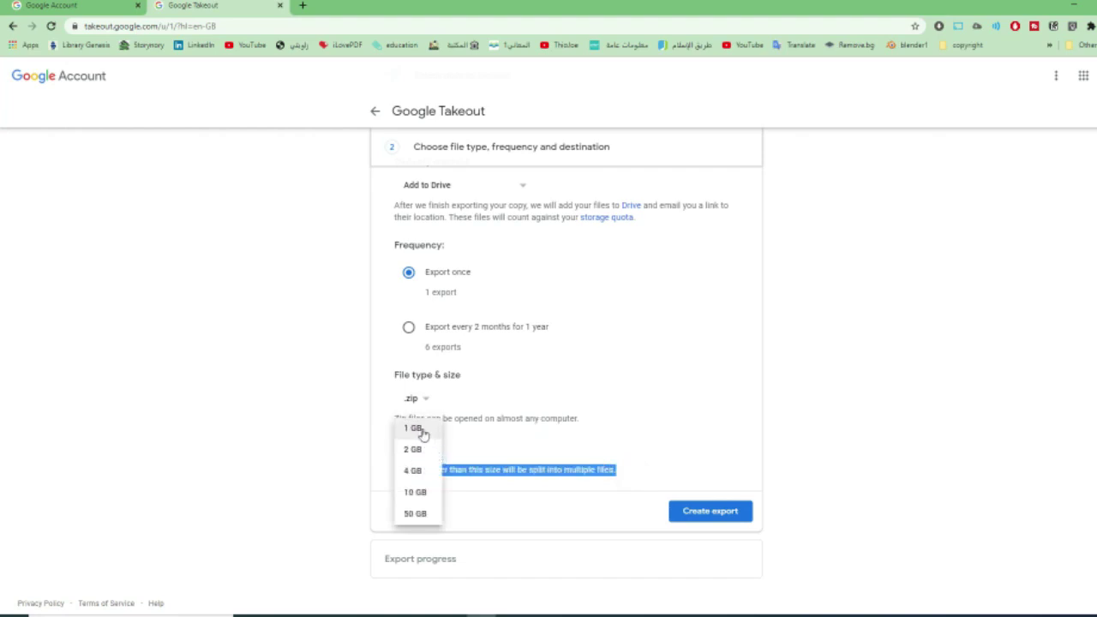
left_click(416, 429)
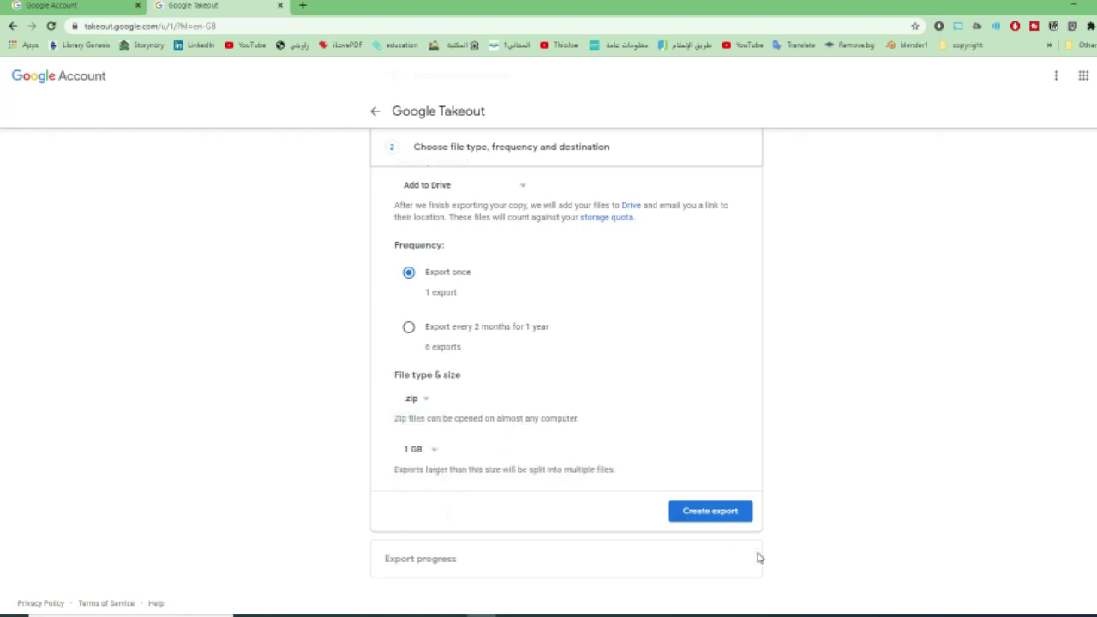
left_click(677, 516)
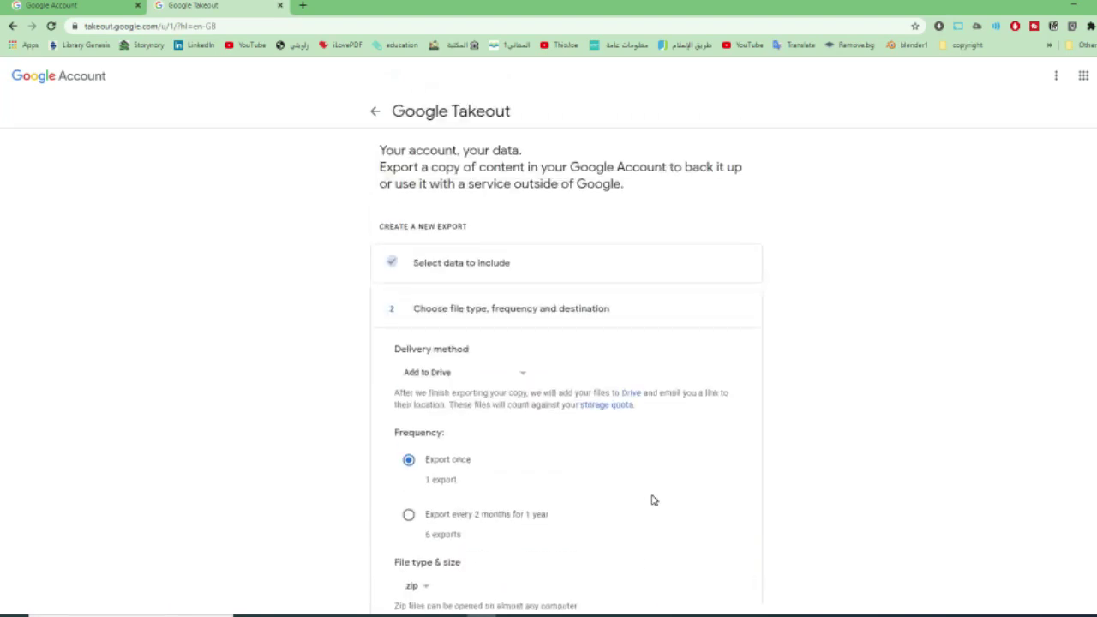
Go back to the Data & personalisation settings and reopen the Download your data page
left_click(13, 26)
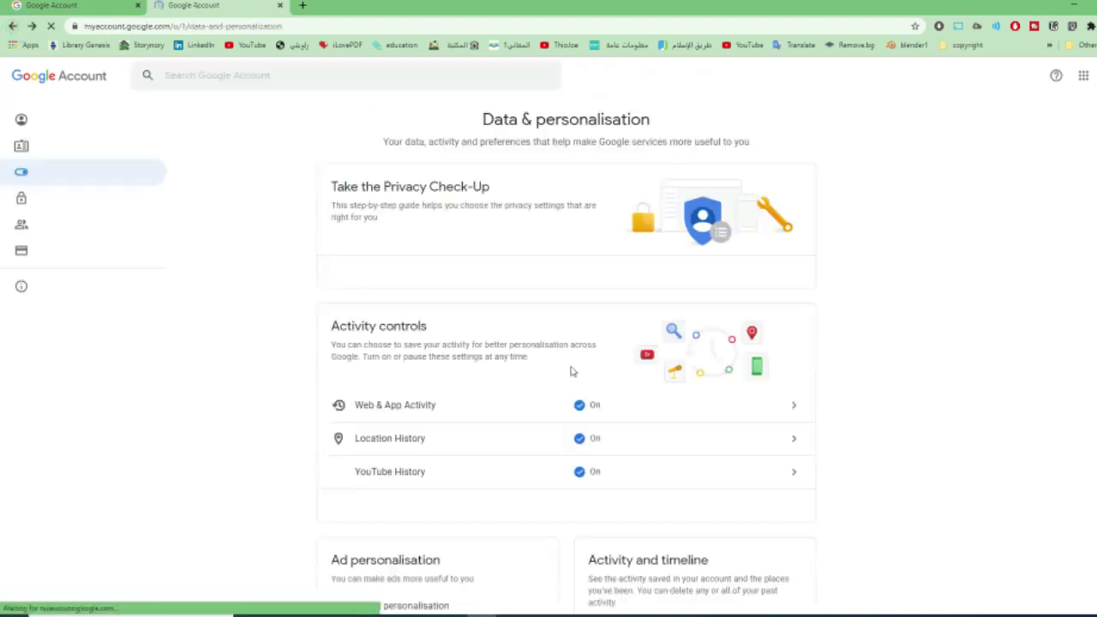
scroll(582, 408, "down", 15)
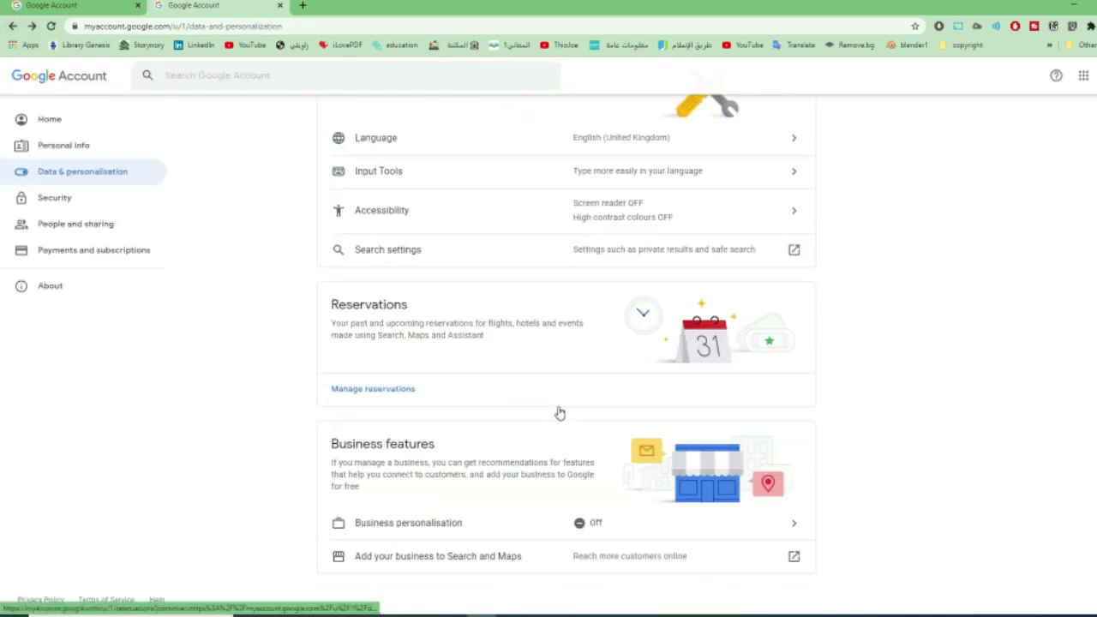
scroll(446, 494, "up", 3)
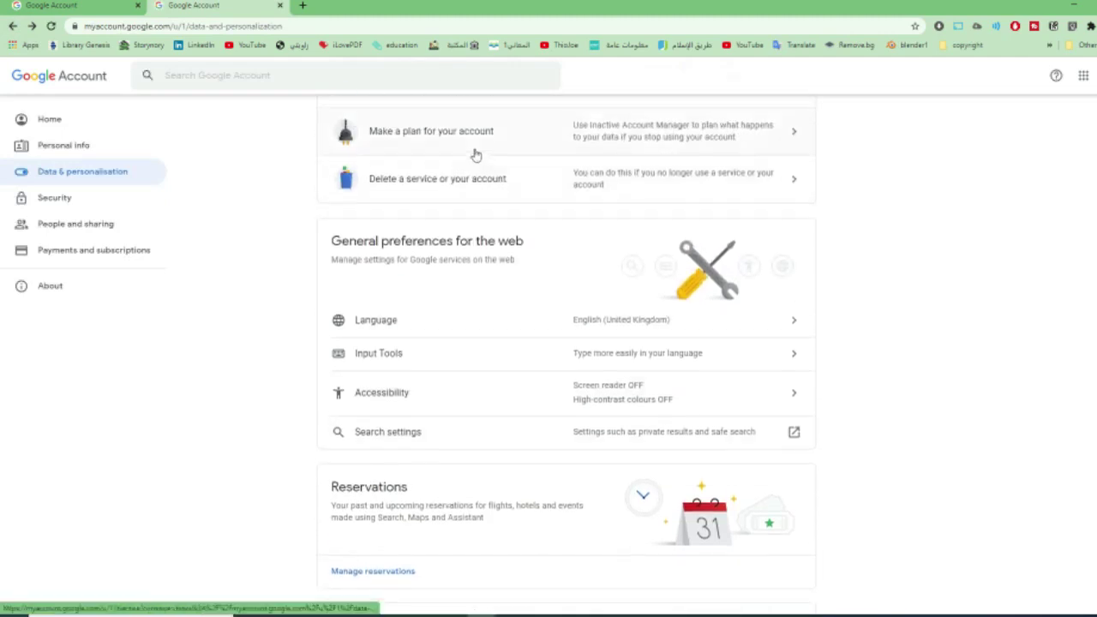
scroll(429, 184, "up", 2)
left_click(414, 200)
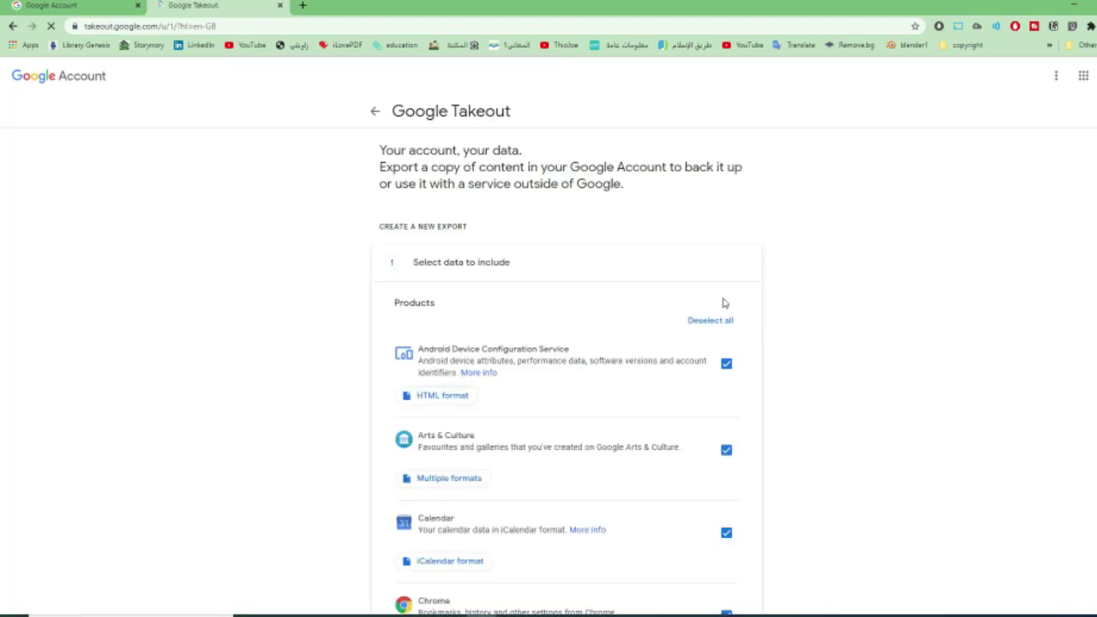
Deselect all products and include only YouTube and YouTube Music in the new export
left_click(726, 320)
scroll(728, 384, "down", 15)
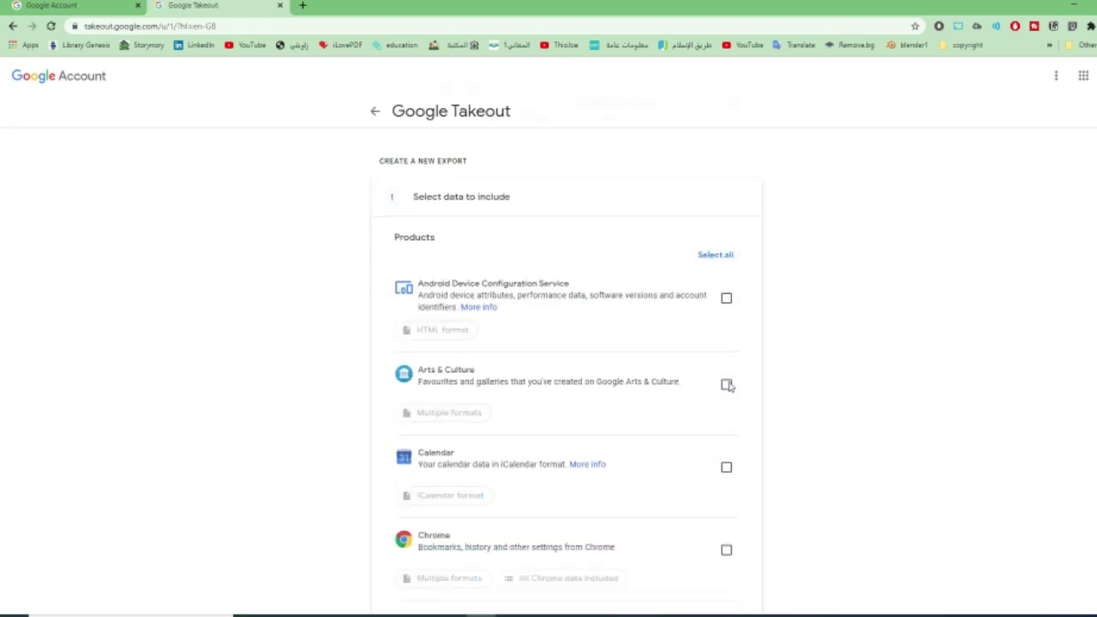
scroll(691, 423, "down", 20)
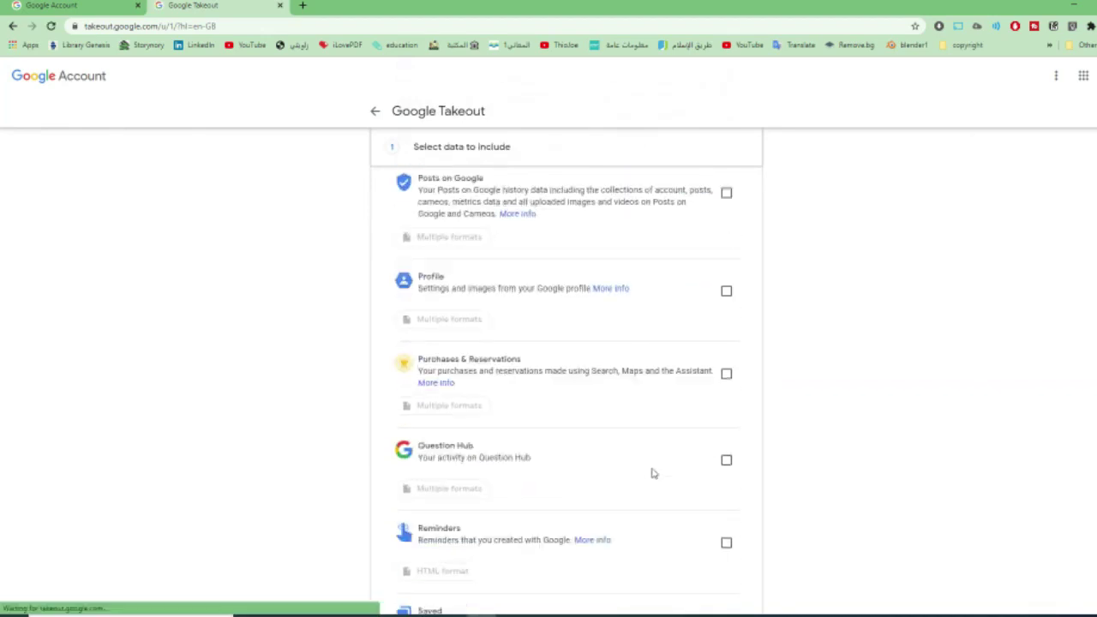
left_click(726, 391)
Limit the YouTube and YouTube Music content to videos only and proceed to the file type, frequency and destination settings
left_click(568, 425)
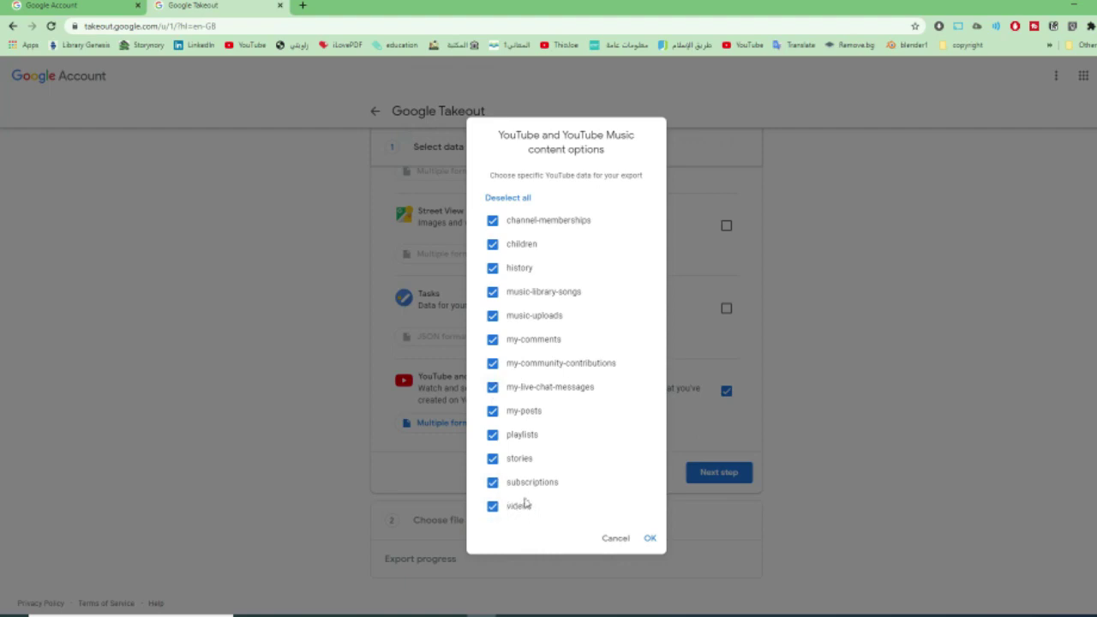
left_click(506, 199)
left_click(492, 507)
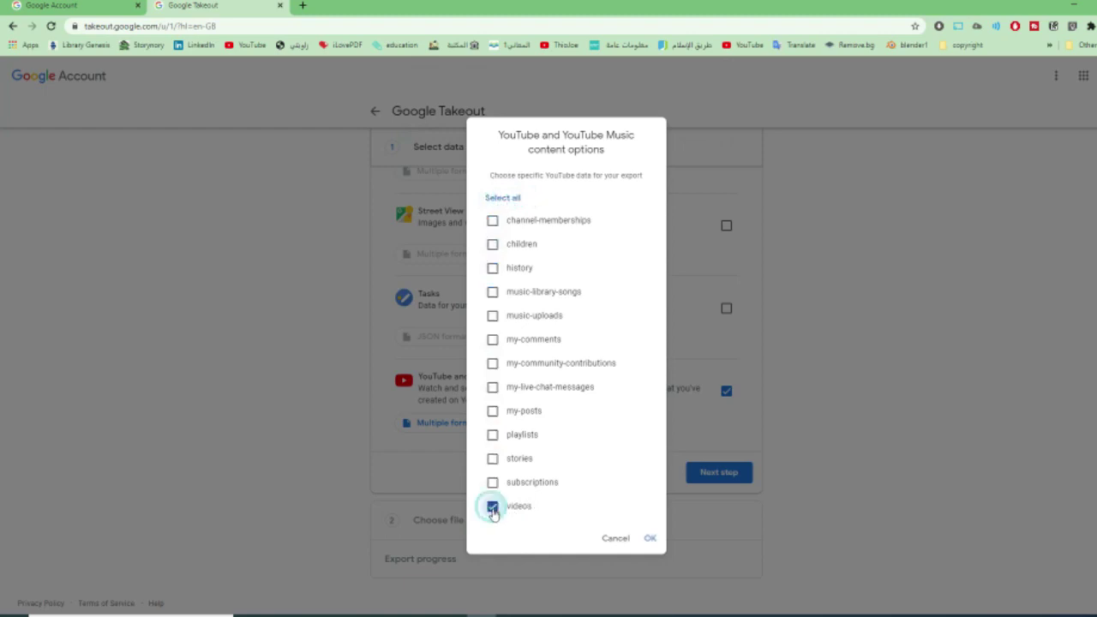
left_click(648, 540)
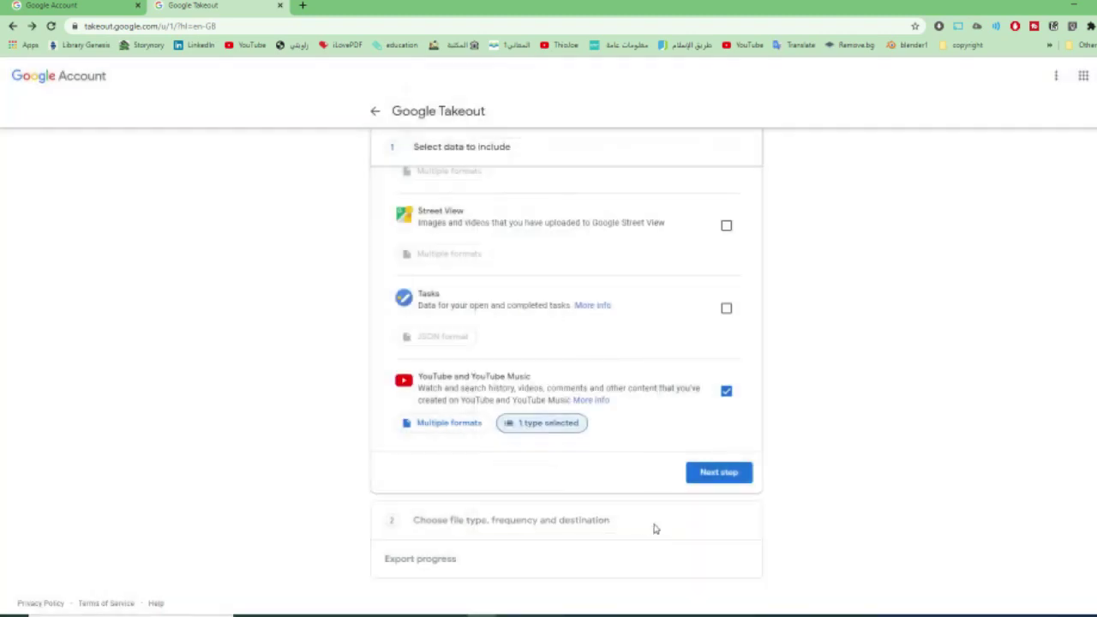
scroll(715, 478, "up", 10)
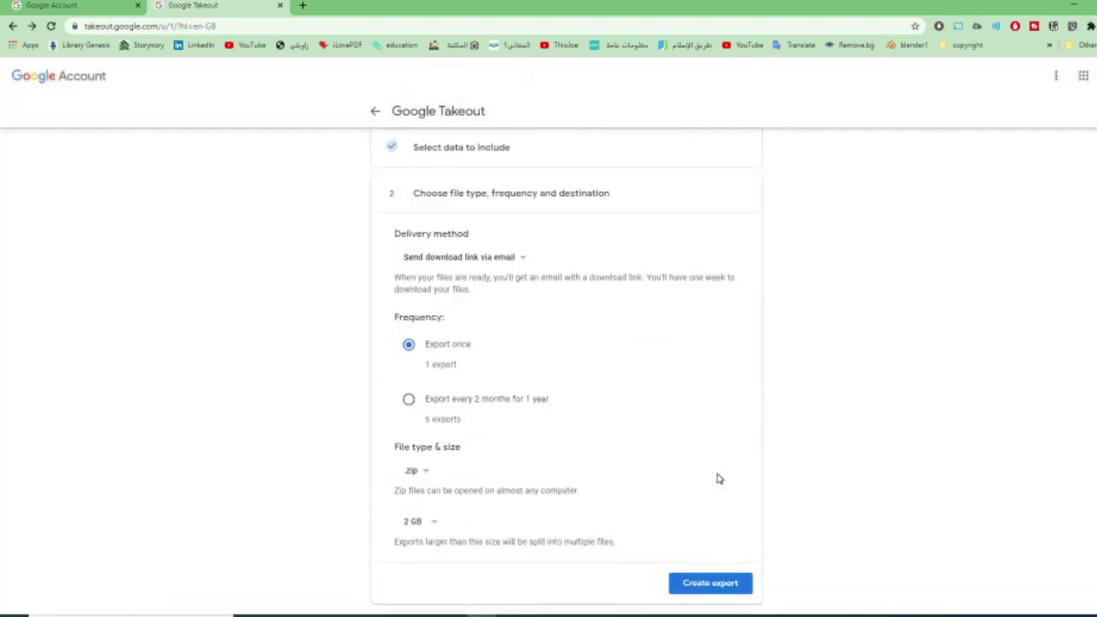
Set the maximum export file size to 1 GB and create the export
left_click(428, 523)
left_click(420, 511)
scroll(657, 419, "up", 2)
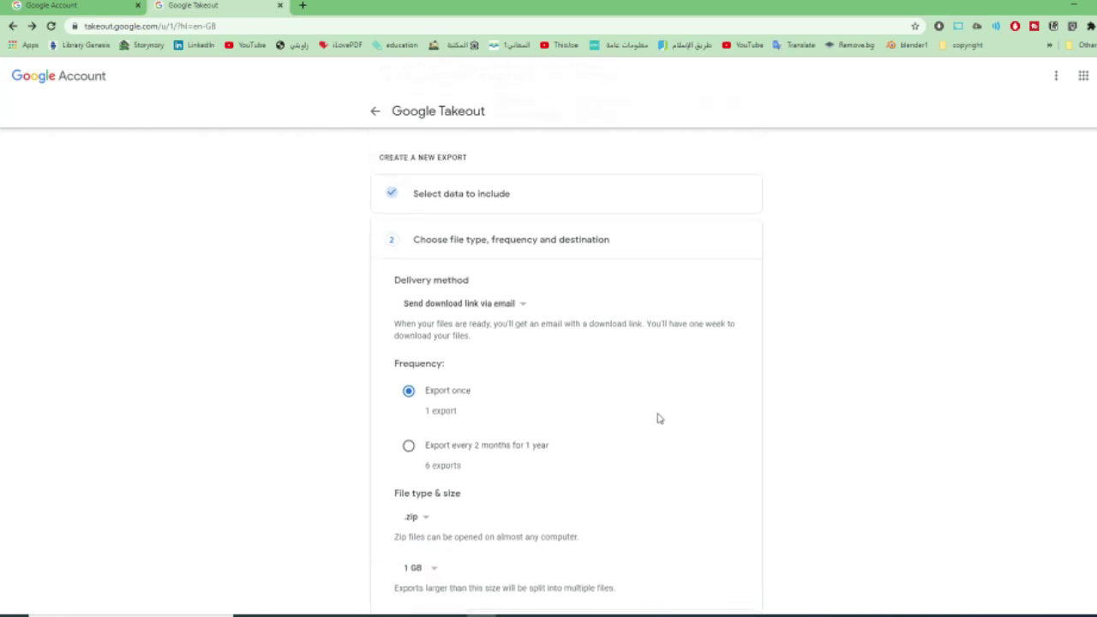
scroll(660, 419, "down", 2)
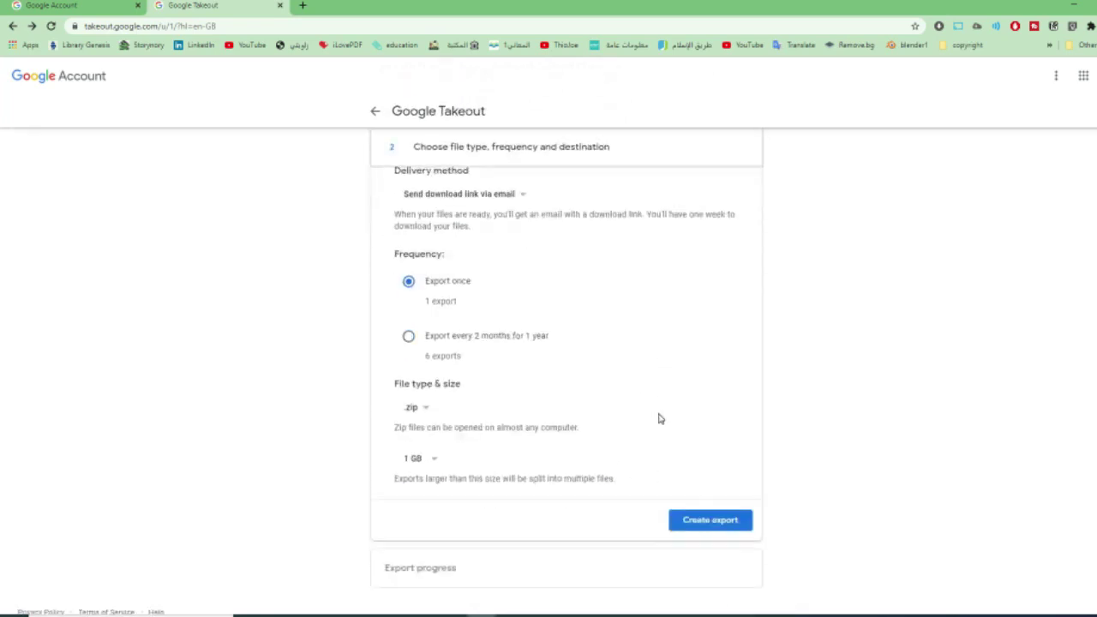
left_click(711, 518)
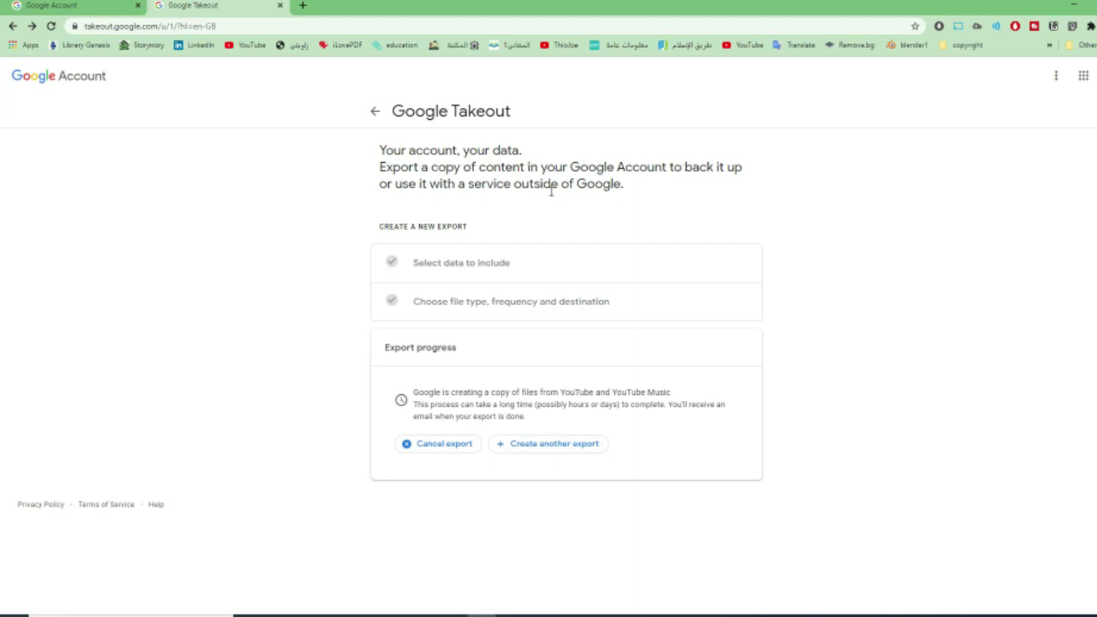
left_click_drag(628, 193, 373, 170)
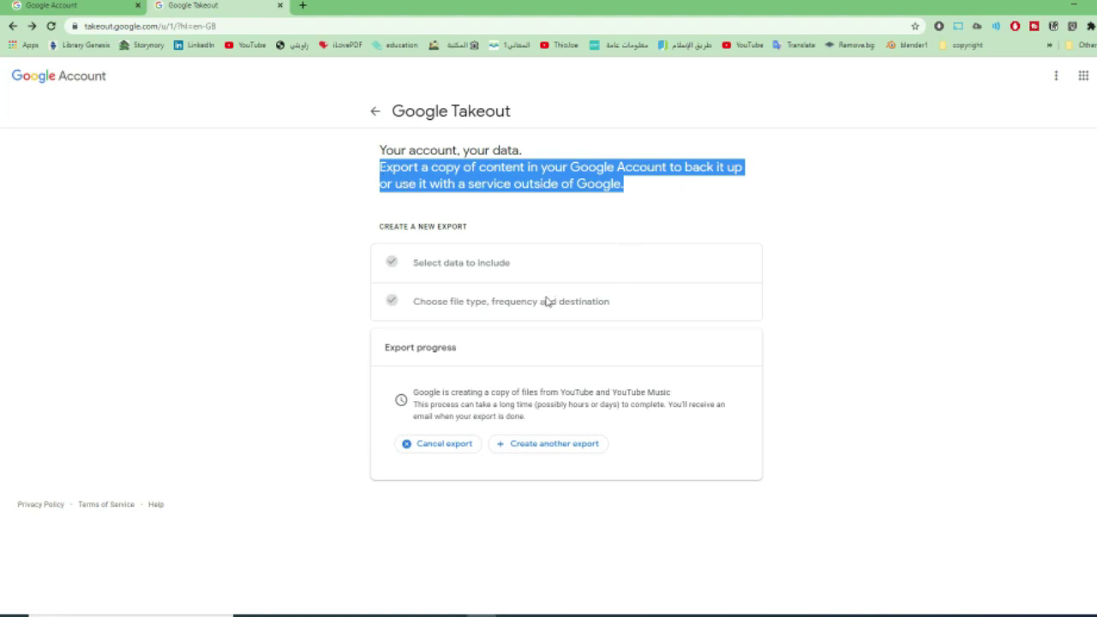
left_click(399, 271)
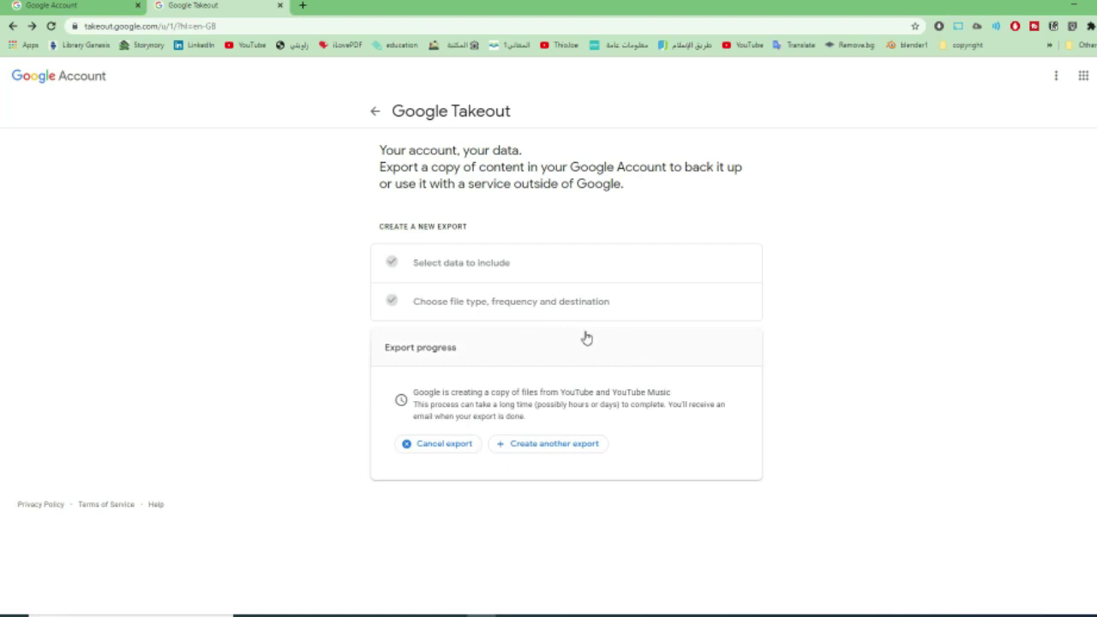
Switch to the Google account whose data is being exported and open its Gmail inbox
left_click(69, 7)
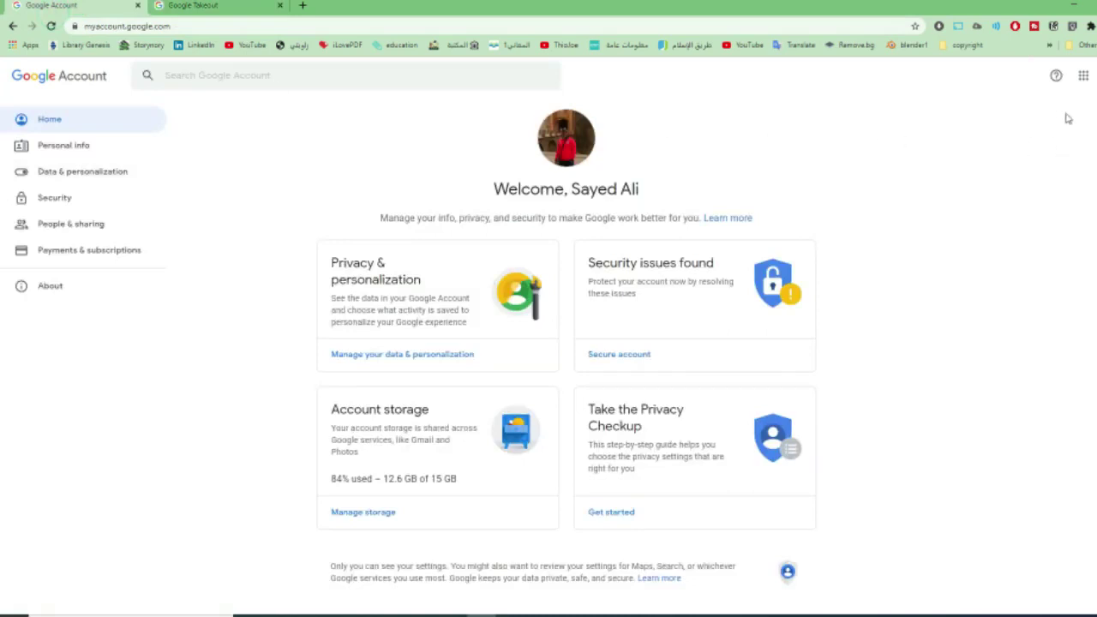
left_click(1090, 76)
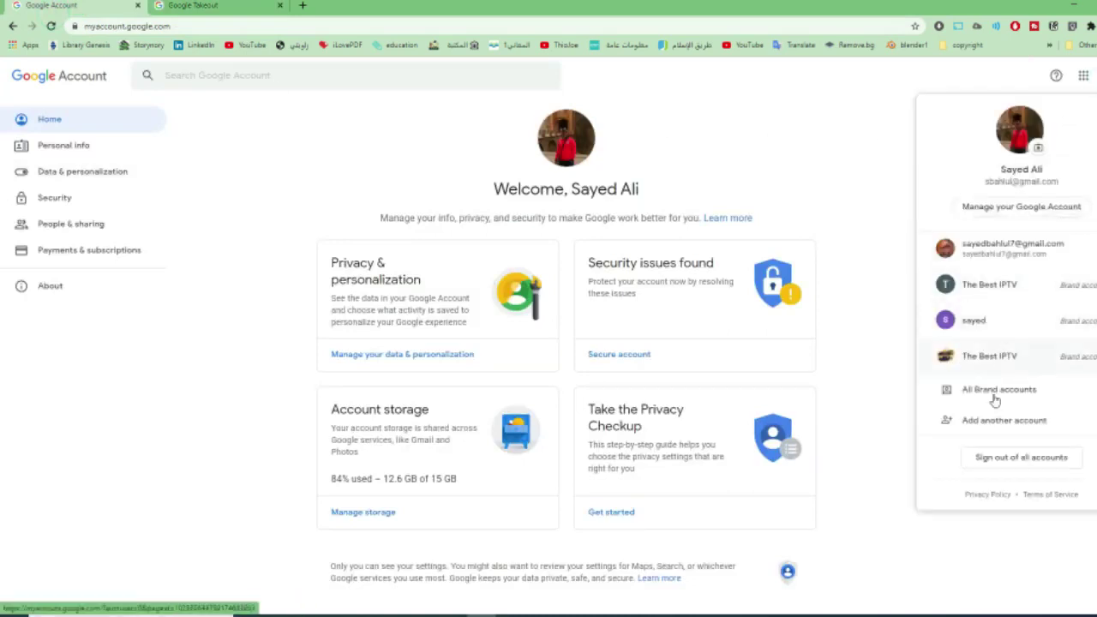
left_click(1003, 247)
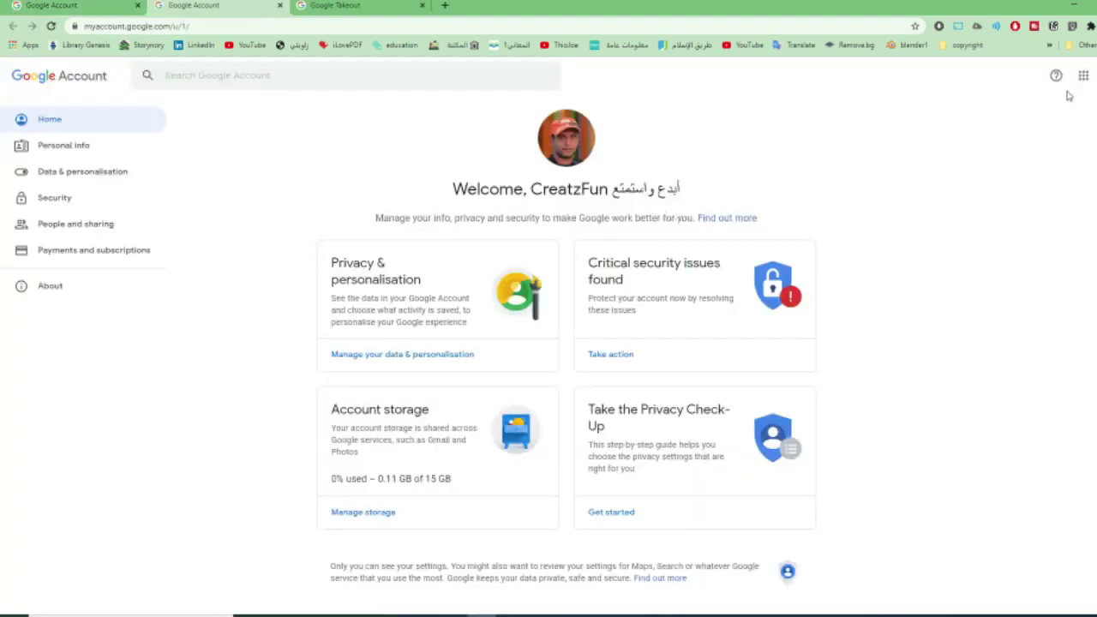
left_click(1084, 75)
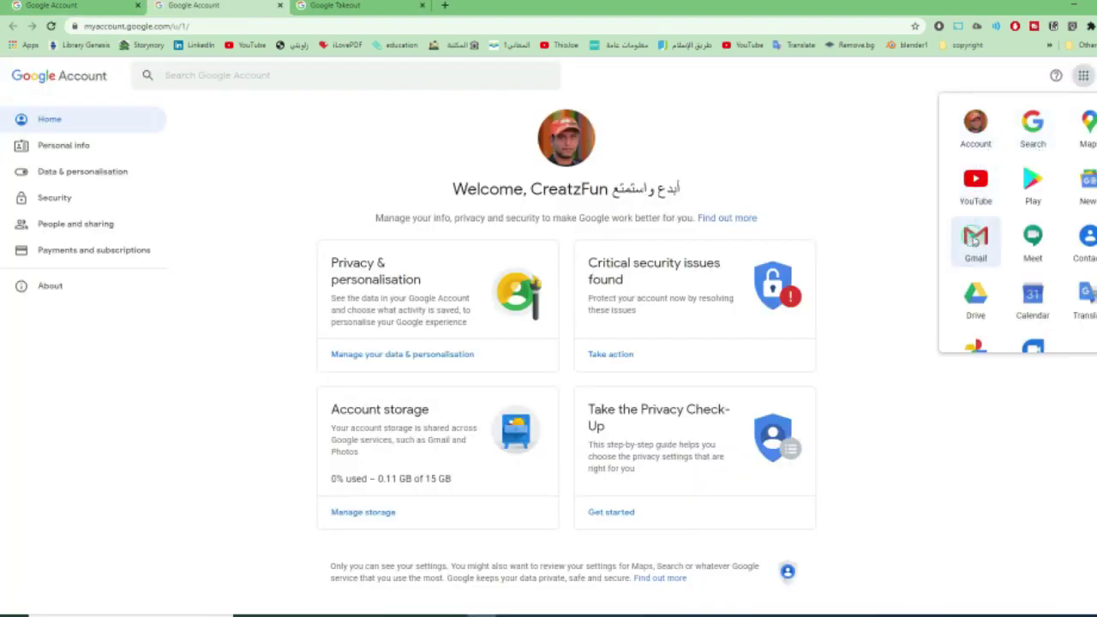
left_click(975, 240)
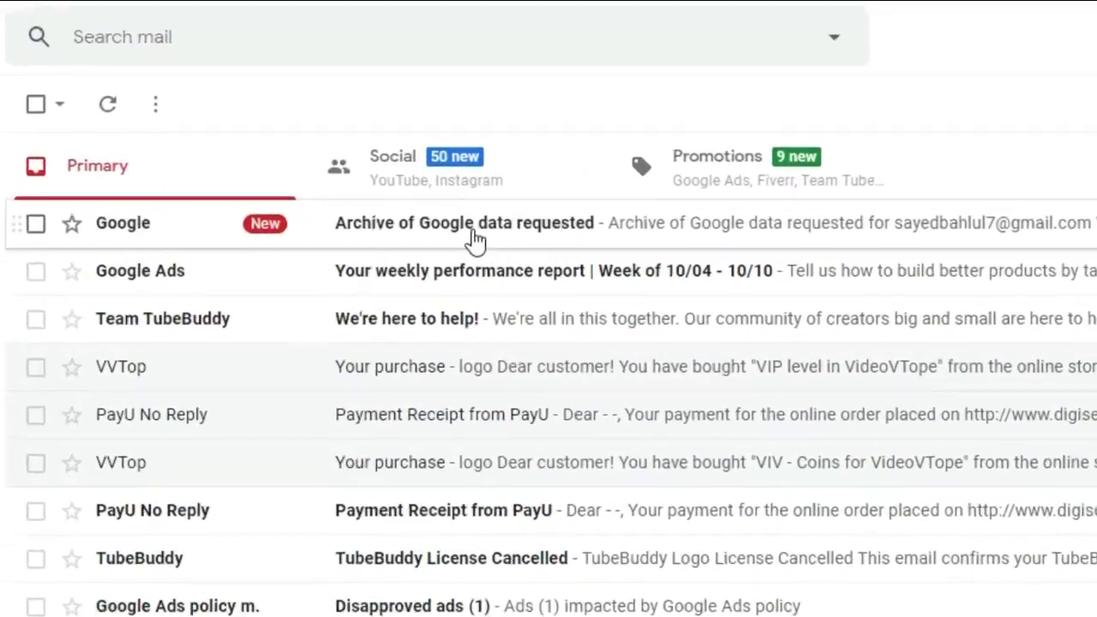
Read the "Archive of Google data requested" email from Google and return to the inbox
left_click(573, 215)
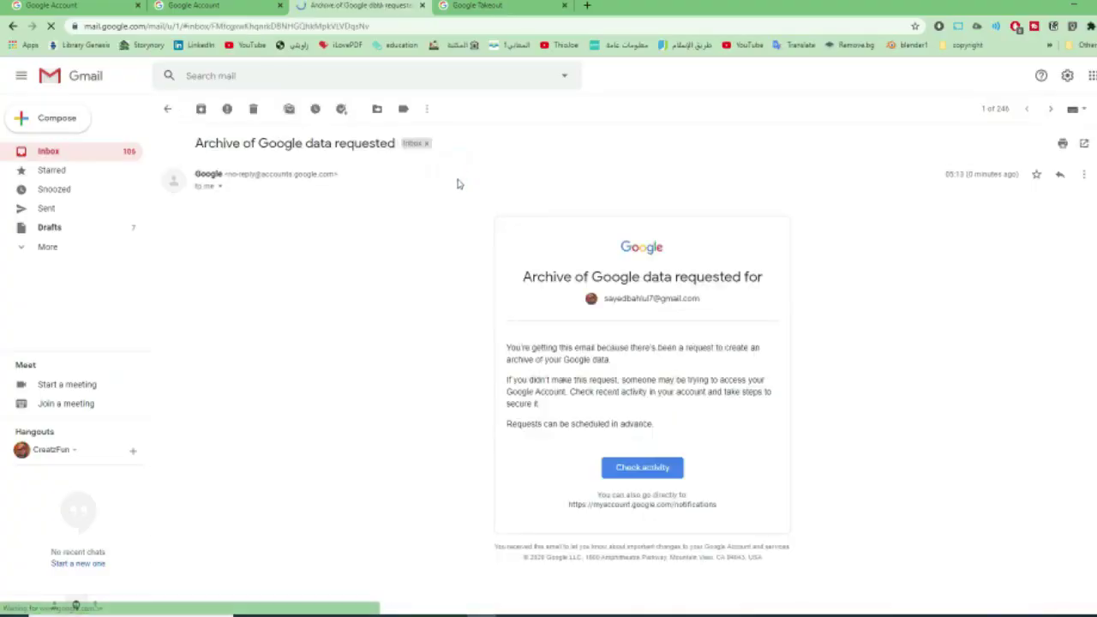
left_click_drag(526, 283, 790, 282)
left_click(781, 281)
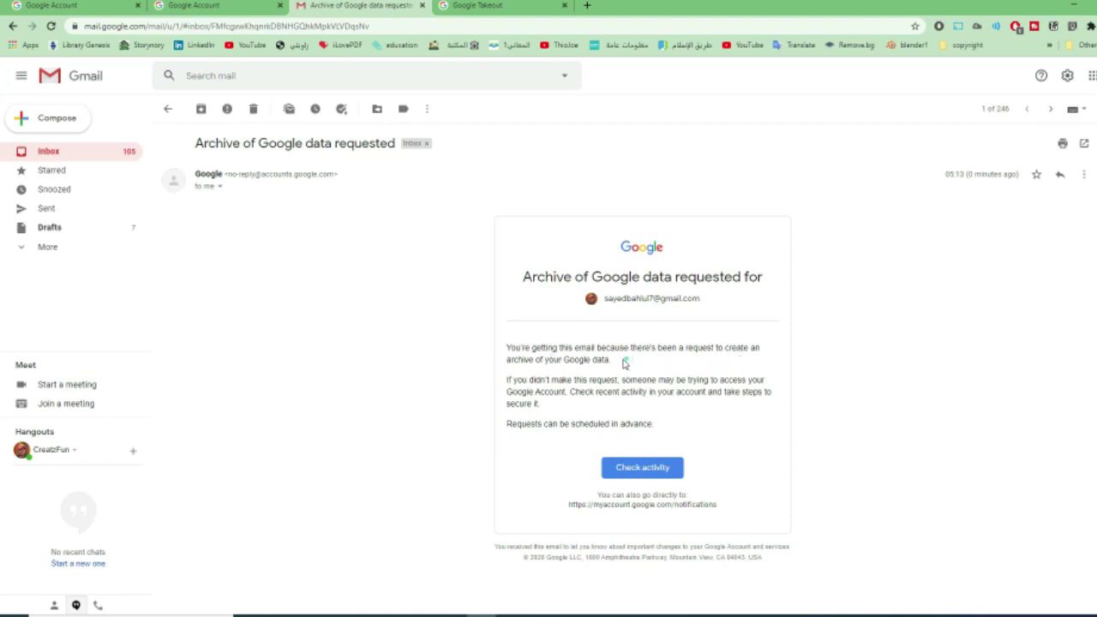
left_click_drag(624, 364, 508, 347)
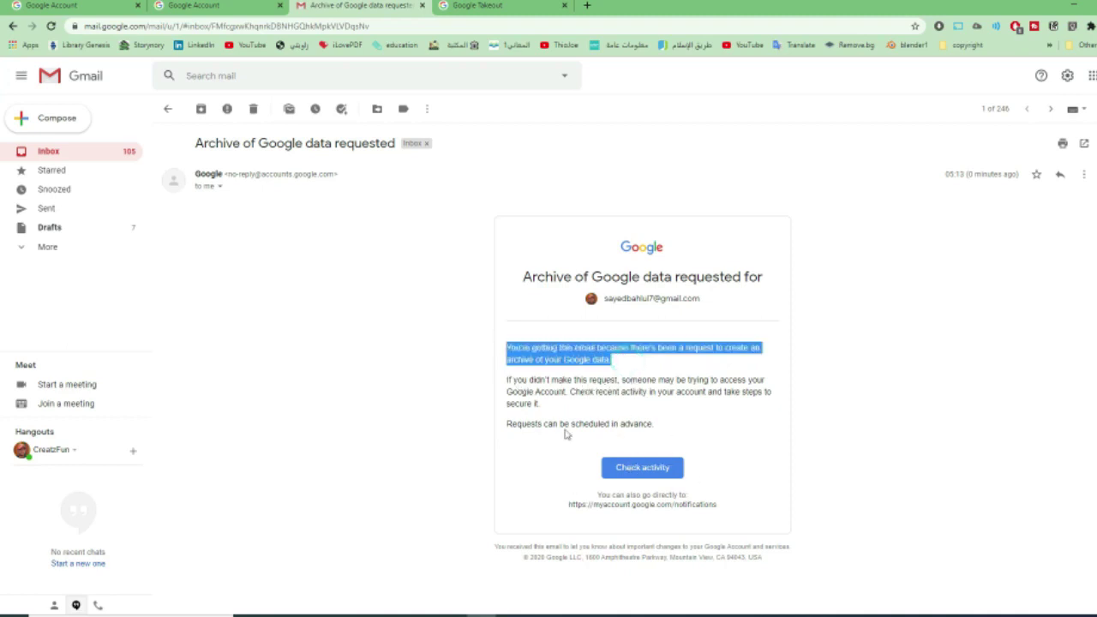
left_click(49, 153)
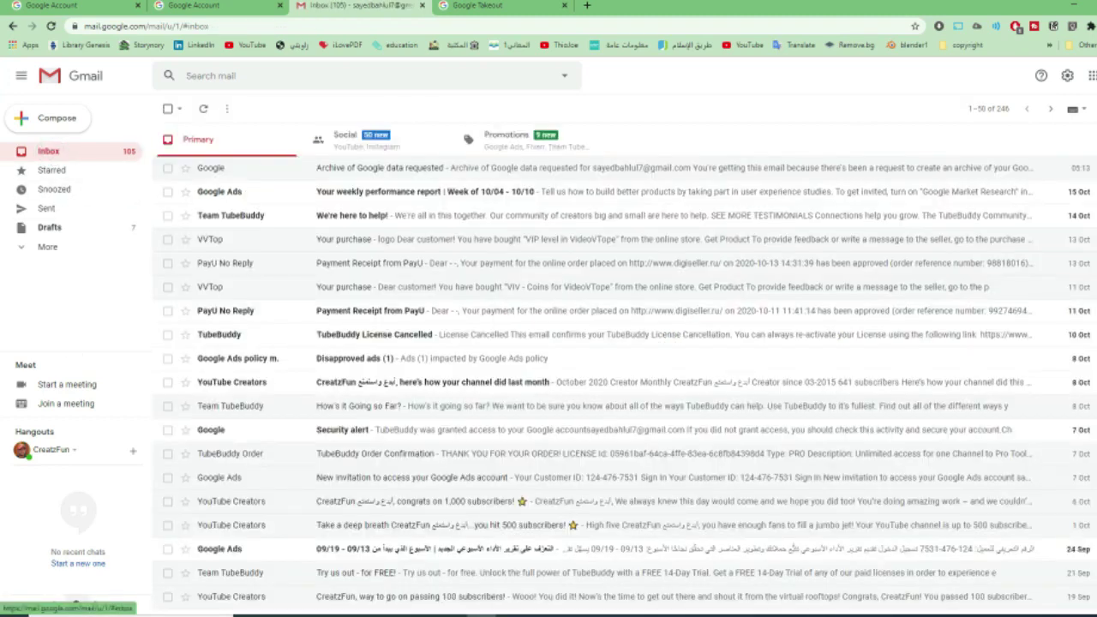
Open the same account's Google Drive and check its files and storage section
left_click(1090, 77)
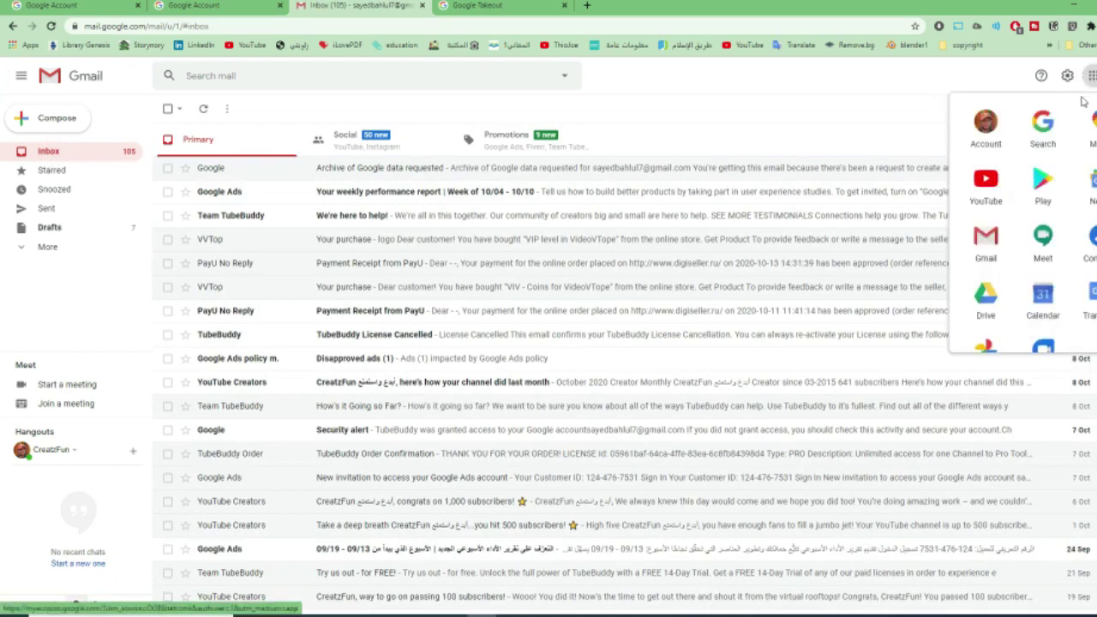
scroll(1053, 142, "down", 2)
scroll(1048, 165, "up", 2)
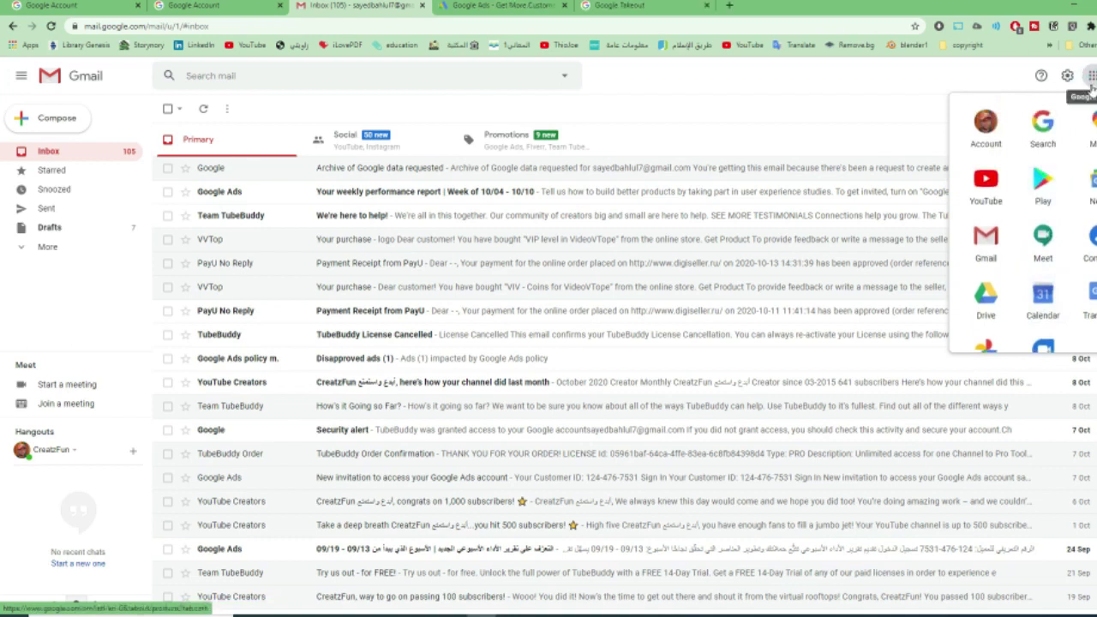
left_click(988, 300)
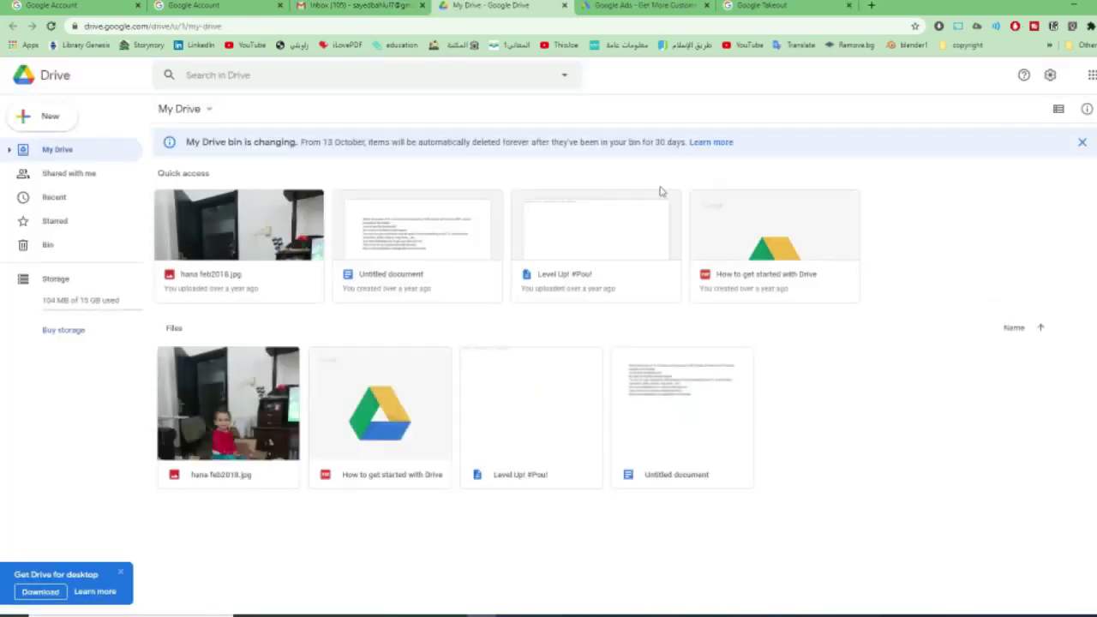
left_click(68, 306)
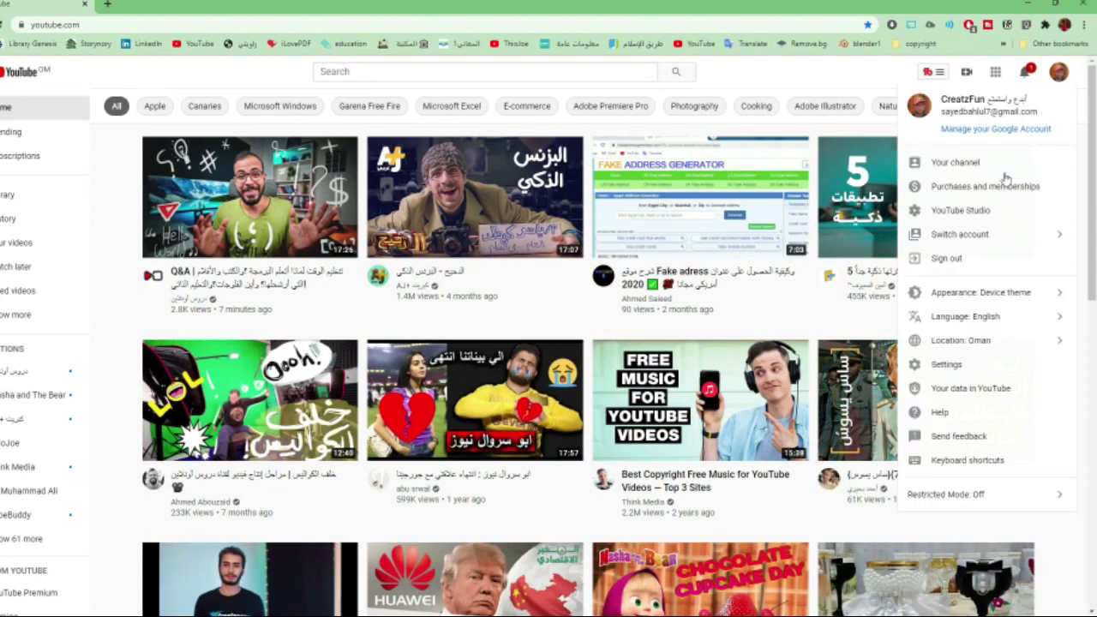
Open the channel's video list in YouTube Studio and download the MS Edge Review video
left_click(967, 216)
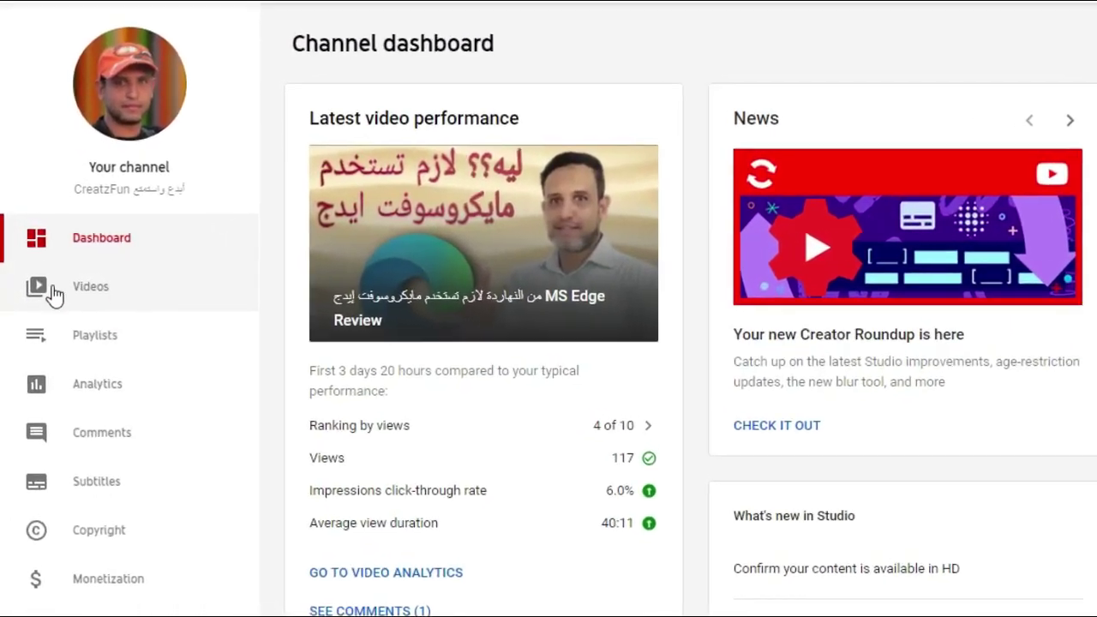
left_click(91, 295)
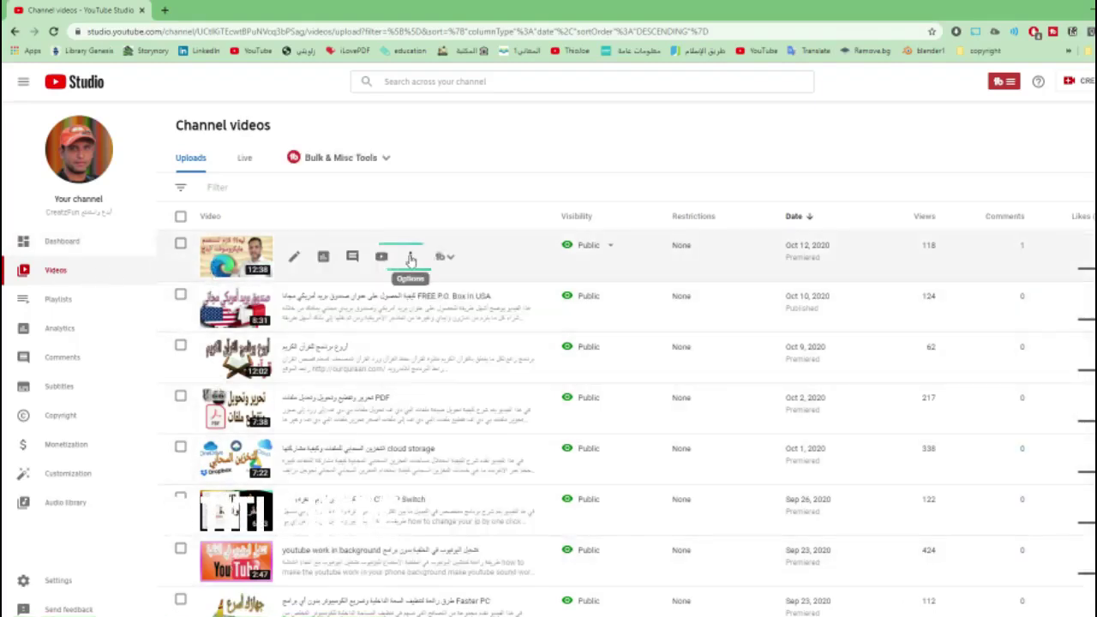
left_click(413, 259)
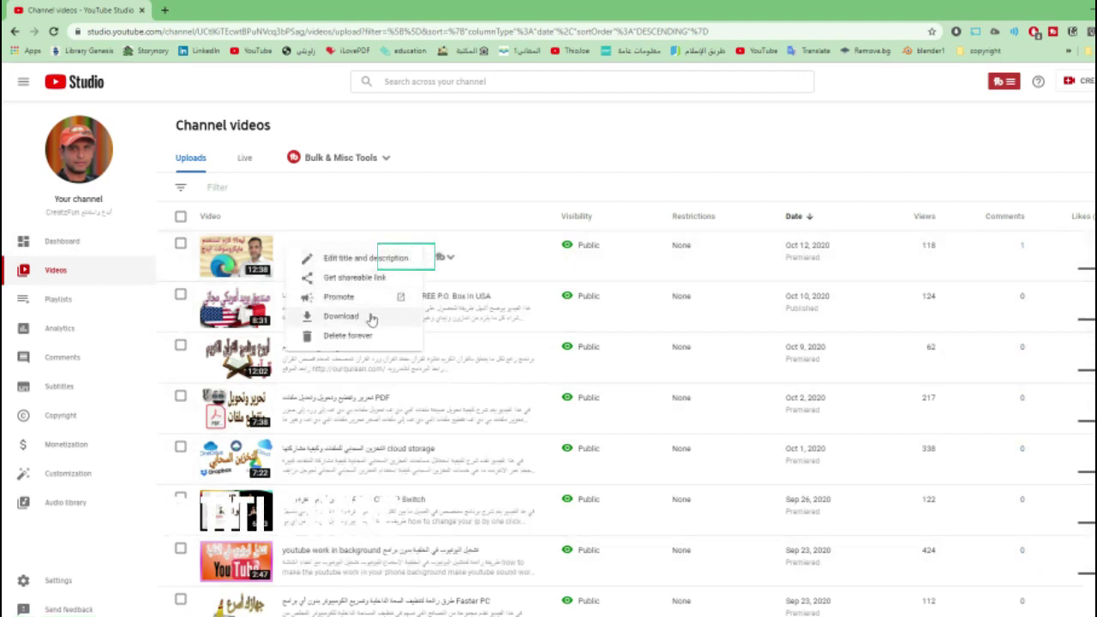
left_click(342, 318)
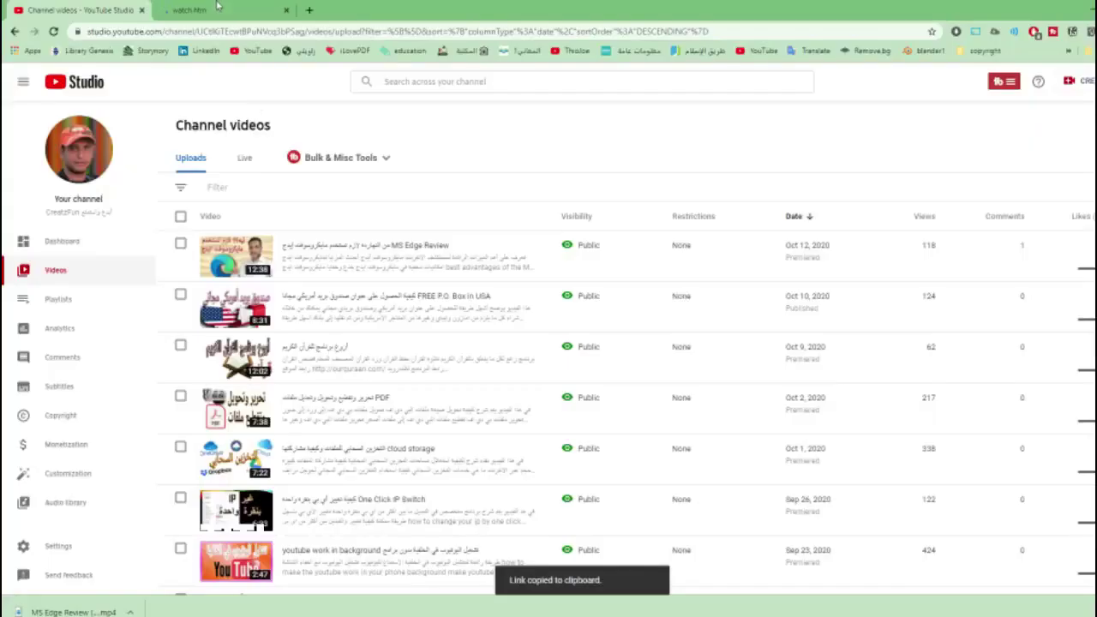
Play the downloaded MS Edge Review MP4 file and skip ahead to about 9:15
left_click(215, 12)
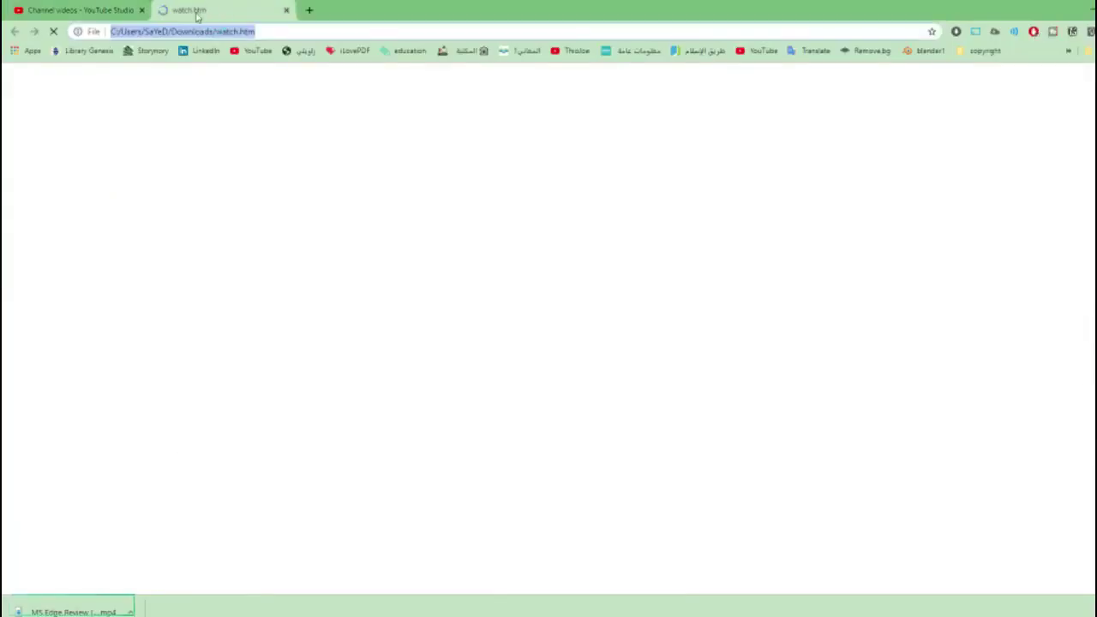
left_click(58, 8)
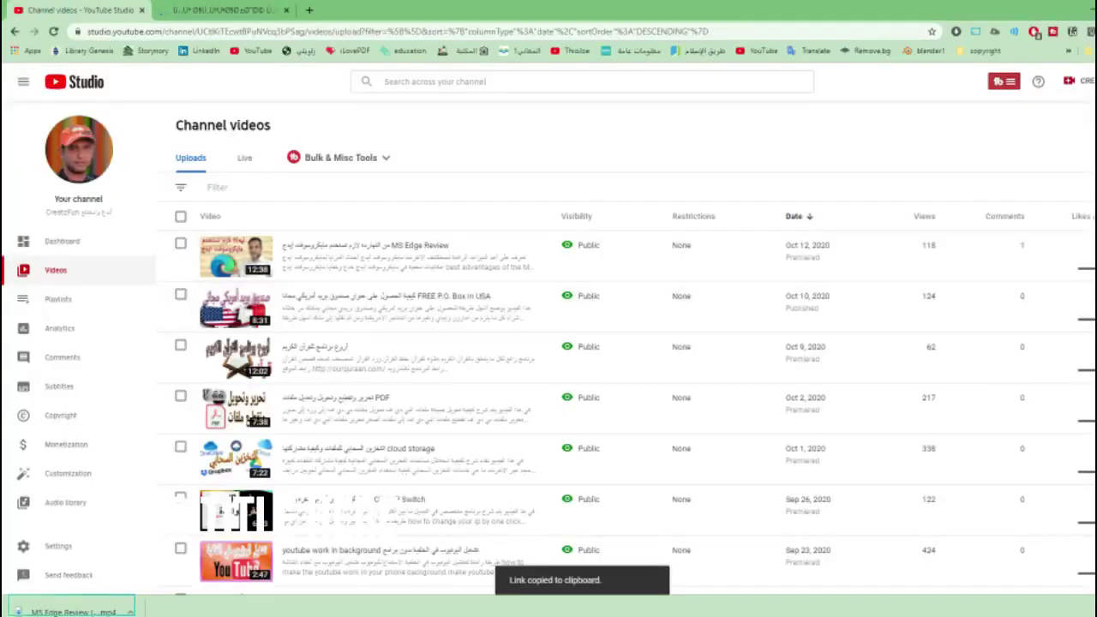
left_click(73, 611)
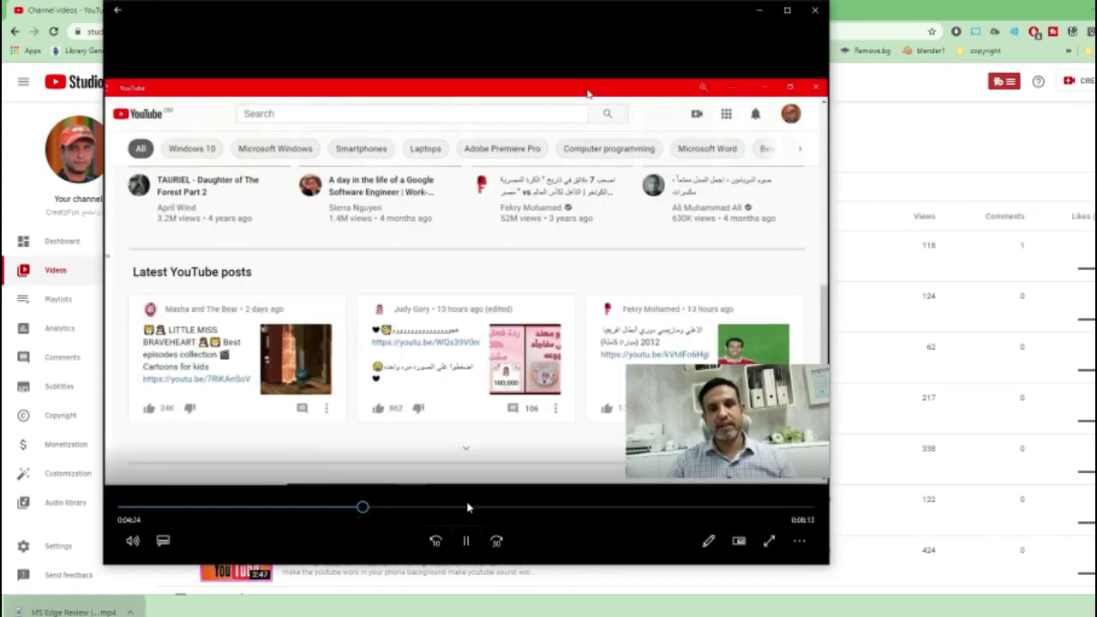
left_click_drag(468, 507, 625, 506)
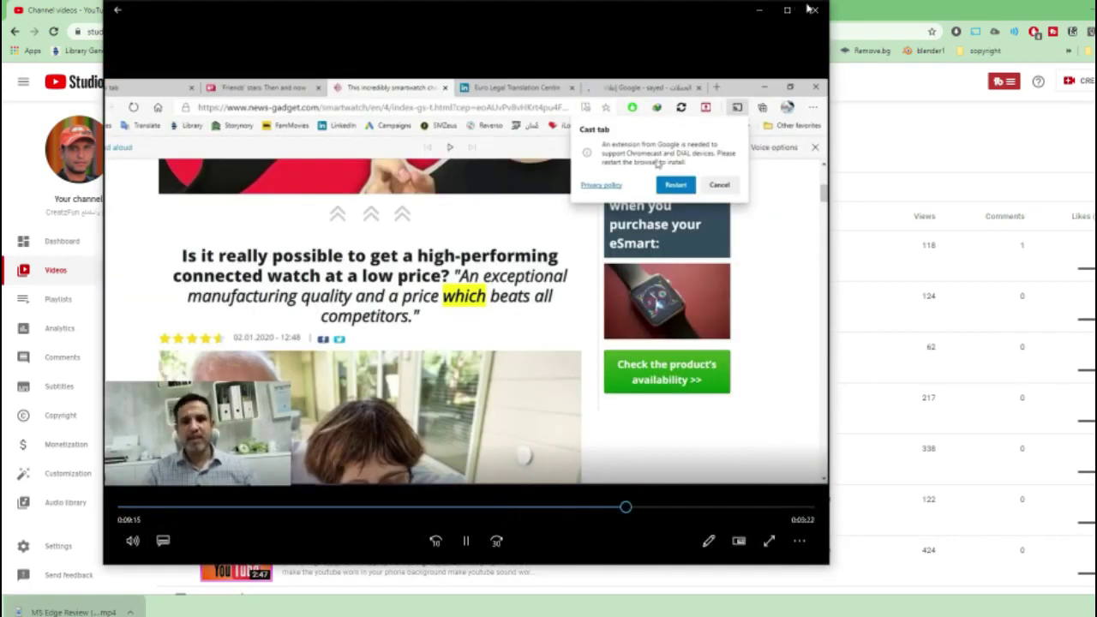